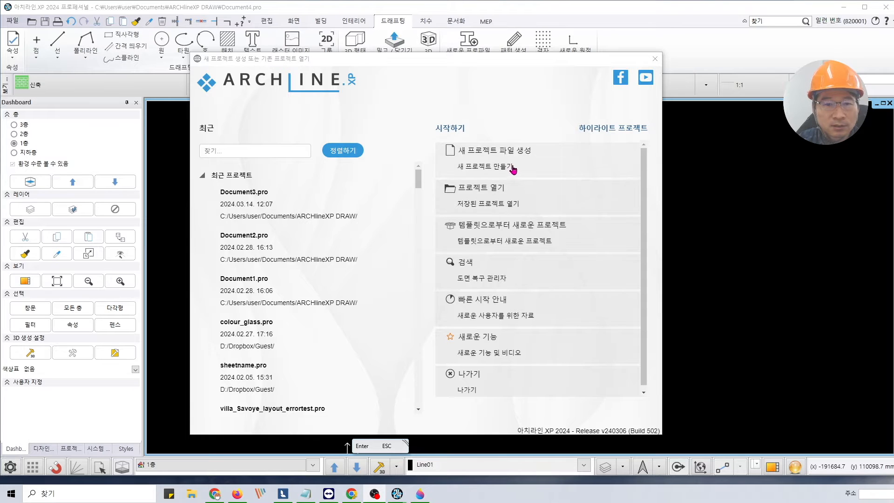
Step: Create a new project file and accept the default project properties
{"action": "left_click", "coordinate": [475, 167]}
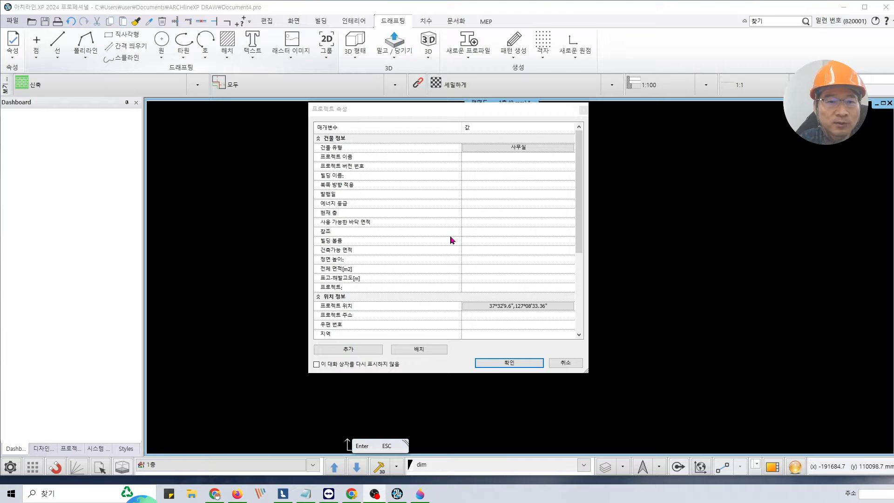
{"action": "left_click", "coordinate": [509, 362]}
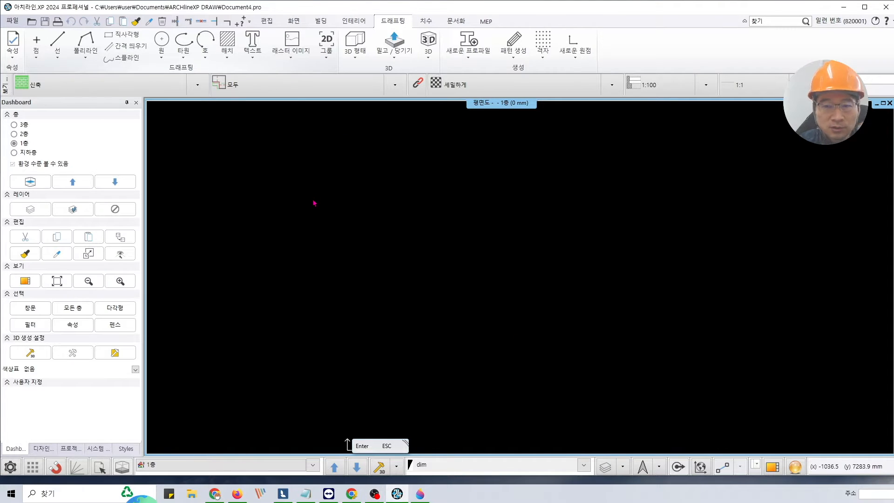
Step: Start a DWG import and check the available file formats, keeping AutoCAD DWG (*.dwg)
{"action": "left_click", "coordinate": [14, 22]}
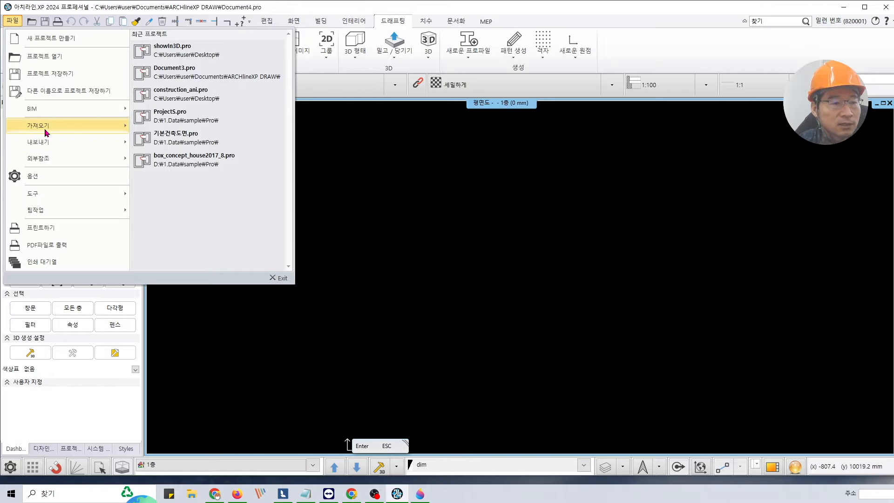
{"action": "mouse_move", "coordinate": [46, 133]}
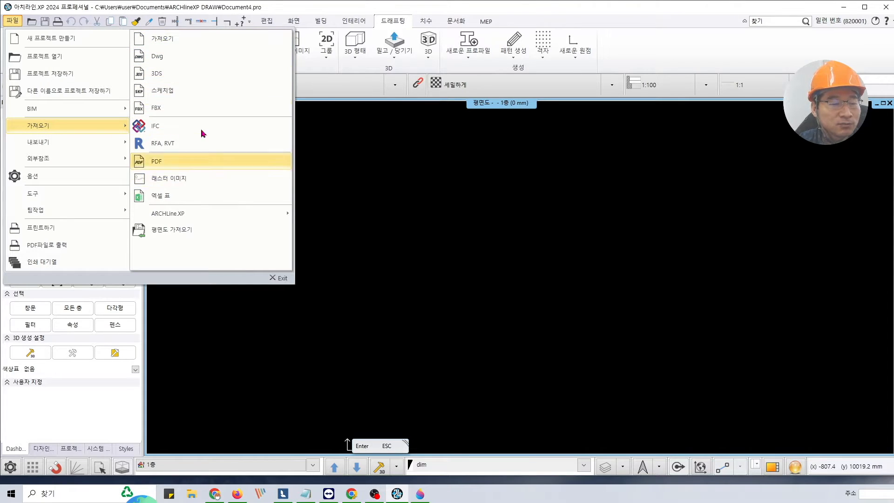
{"action": "left_click", "coordinate": [160, 57]}
{"action": "left_click", "coordinate": [496, 366]}
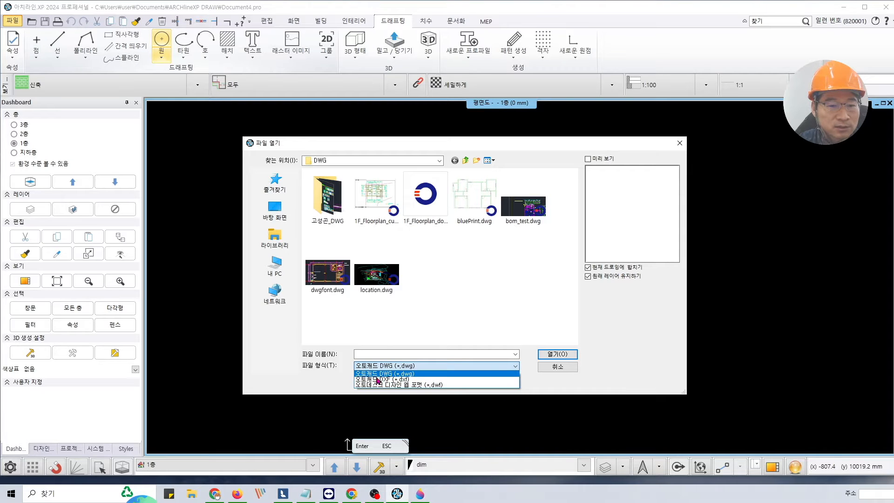
{"action": "left_click", "coordinate": [468, 145]}
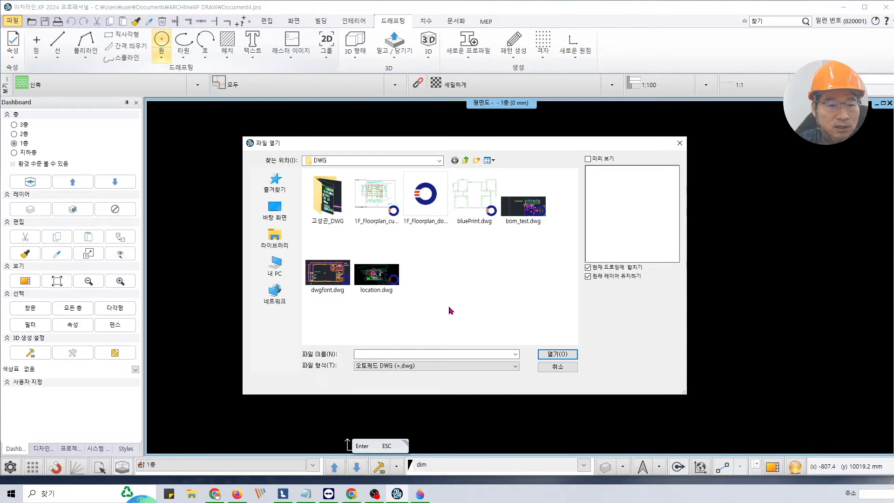
{"action": "left_click", "coordinate": [425, 366]}
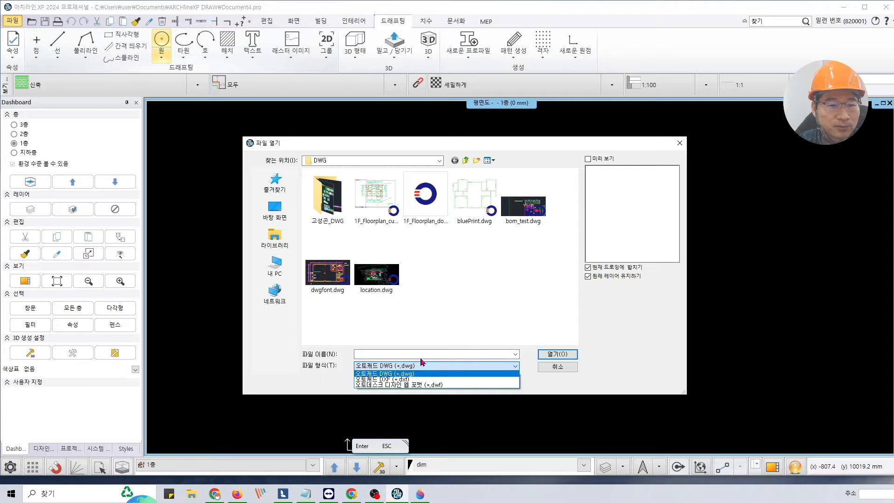
{"action": "left_click", "coordinate": [505, 317]}
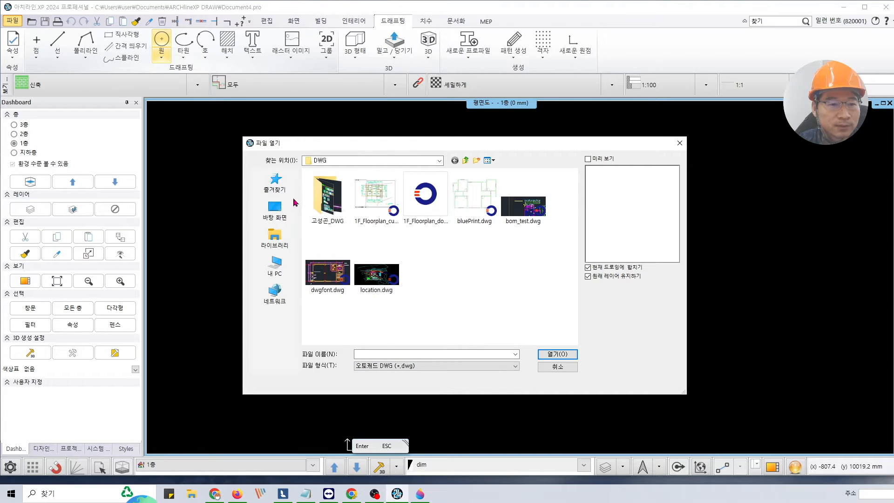
Step: Browse from the desktop and PC locations to the DWG folder inside 1,Data and sample on the Hard (D:) drive
{"action": "left_click", "coordinate": [273, 211]}
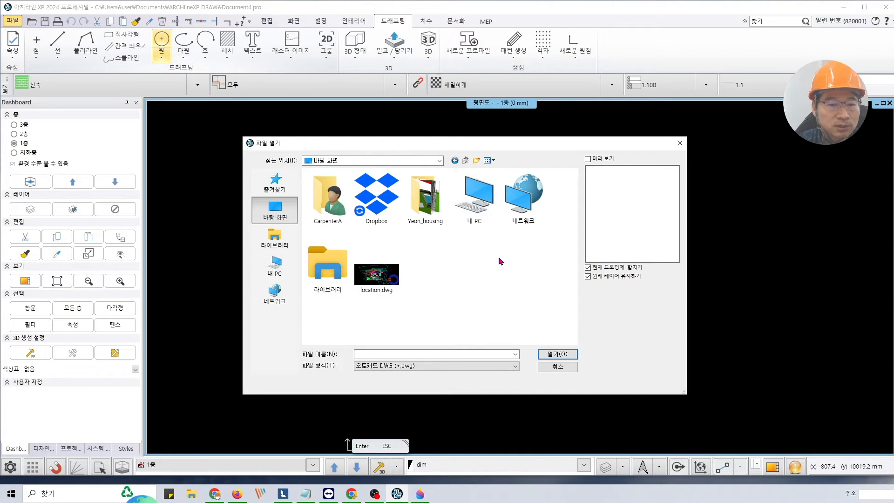
{"action": "left_click", "coordinate": [275, 267]}
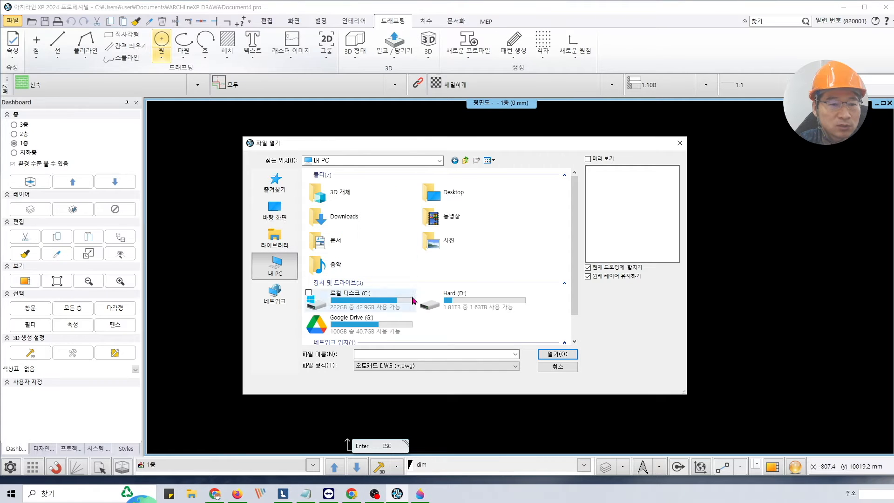
{"action": "double_click", "coordinate": [454, 299]}
{"action": "double_click", "coordinate": [354, 200]}
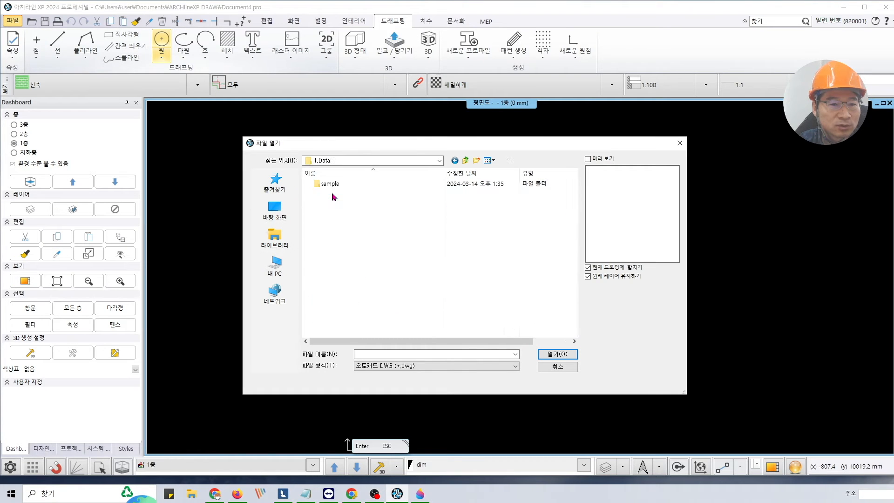
{"action": "double_click", "coordinate": [330, 184]}
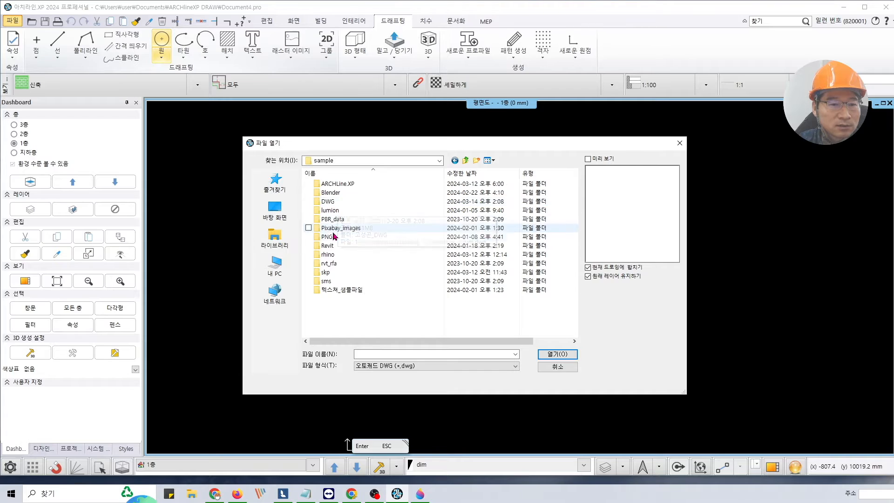
{"action": "double_click", "coordinate": [328, 202]}
Step: Open 1F_Floorplan_dotum.dwg for import with the file preview turned on
{"action": "left_click", "coordinate": [380, 195]}
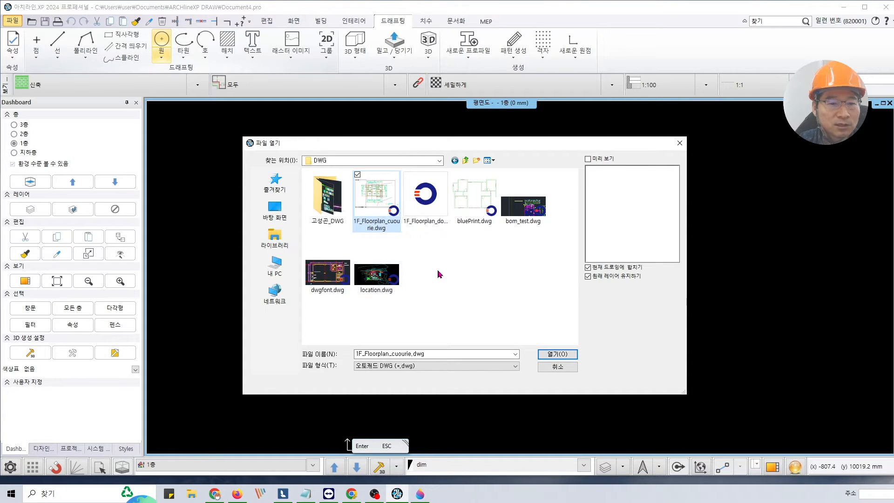
{"action": "left_click", "coordinate": [423, 199]}
{"action": "left_click", "coordinate": [380, 201]}
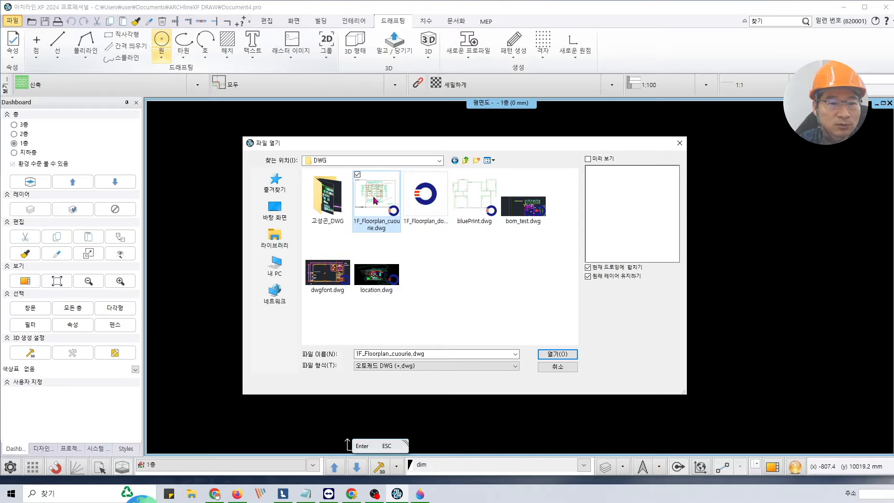
{"action": "left_click", "coordinate": [421, 202]}
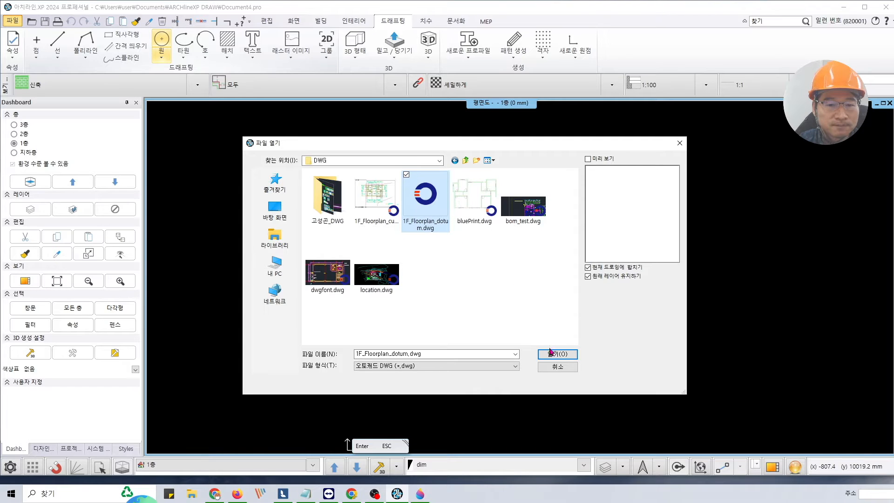
{"action": "left_click", "coordinate": [602, 160]}
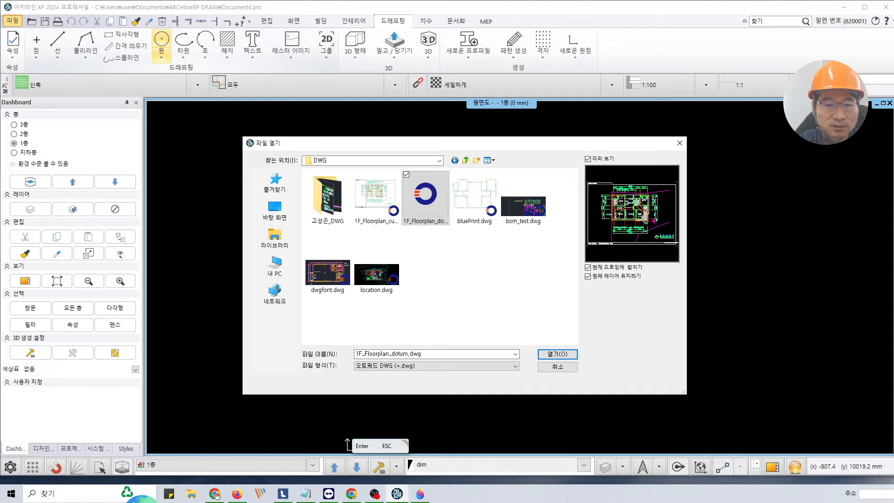
{"action": "left_click", "coordinate": [597, 159]}
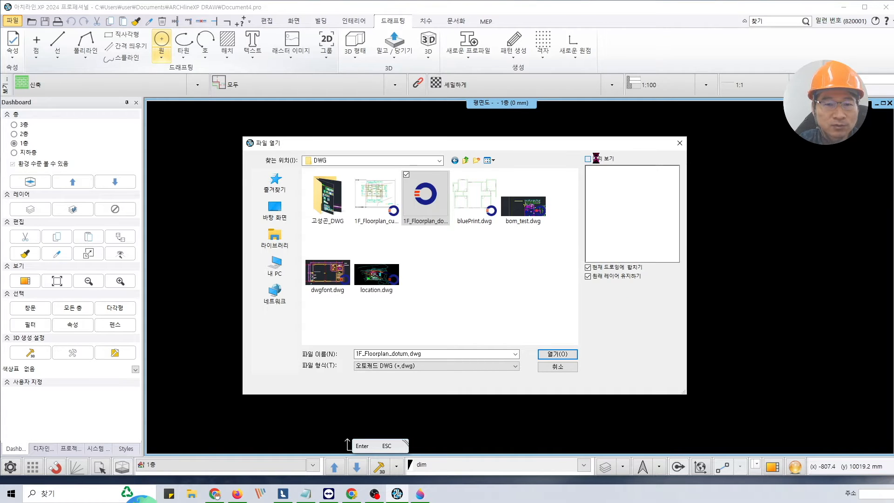
{"action": "left_click", "coordinate": [596, 160]}
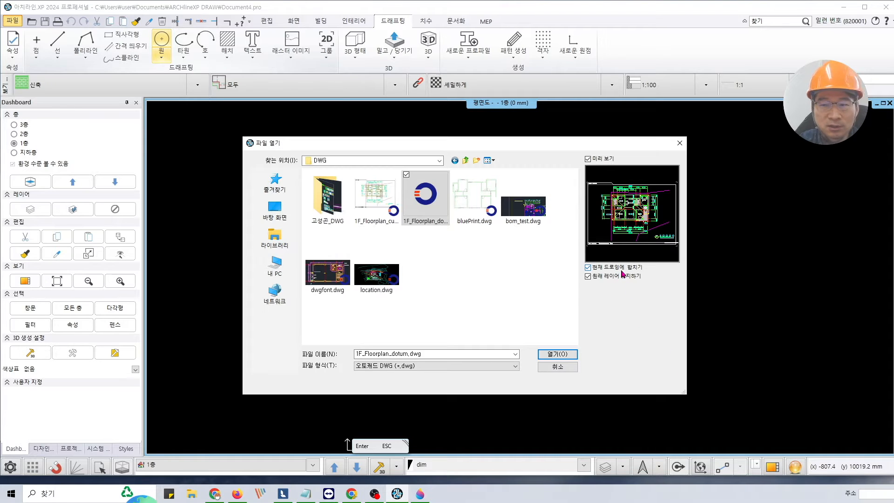
{"action": "left_click", "coordinate": [566, 353]}
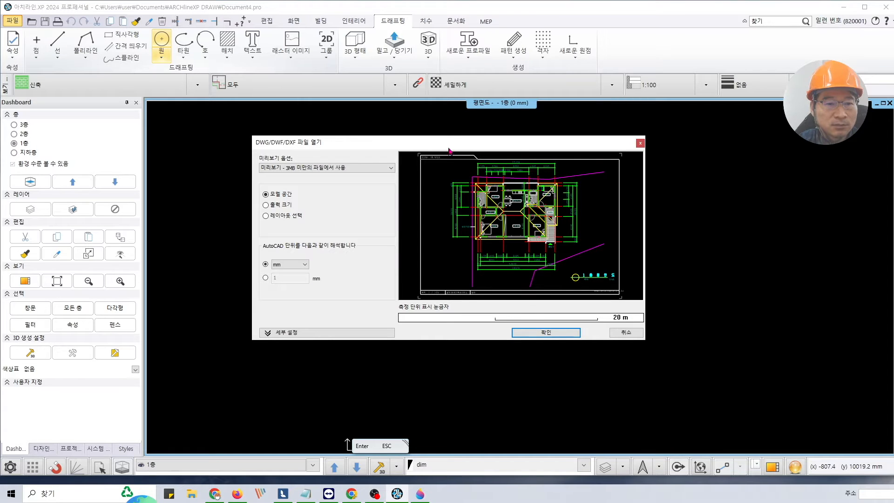
Step: Set the preview option of the DWG import to no preview (미리보기 없음)
{"action": "left_click_drag", "start_coordinate": [455, 146], "coordinate": [461, 144]}
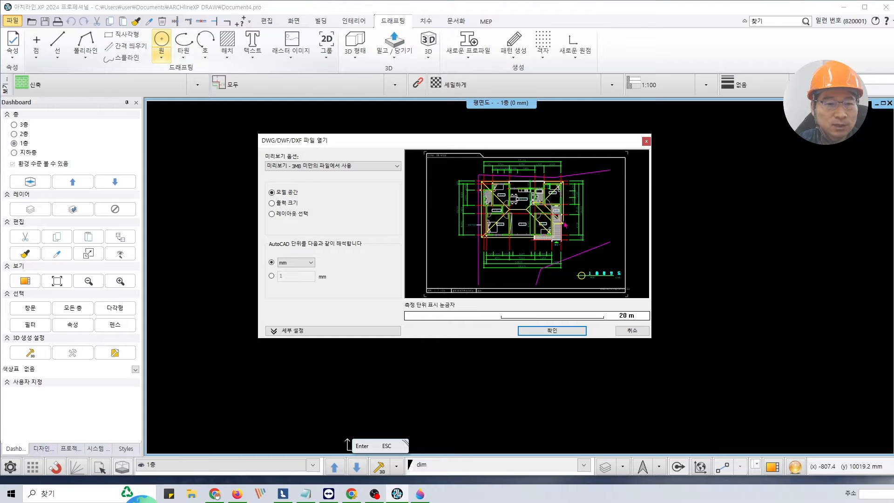
{"action": "left_click", "coordinate": [328, 169]}
{"action": "left_click", "coordinate": [328, 174]}
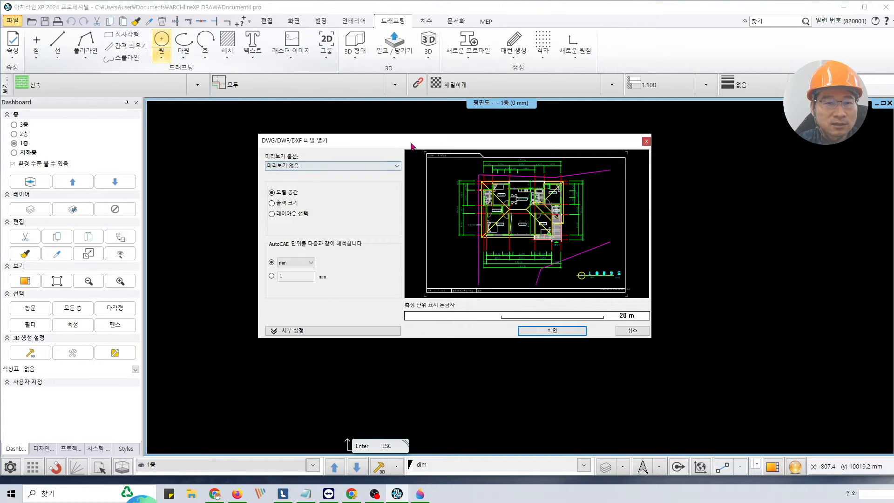
{"action": "left_click_drag", "start_coordinate": [409, 143], "coordinate": [413, 142]}
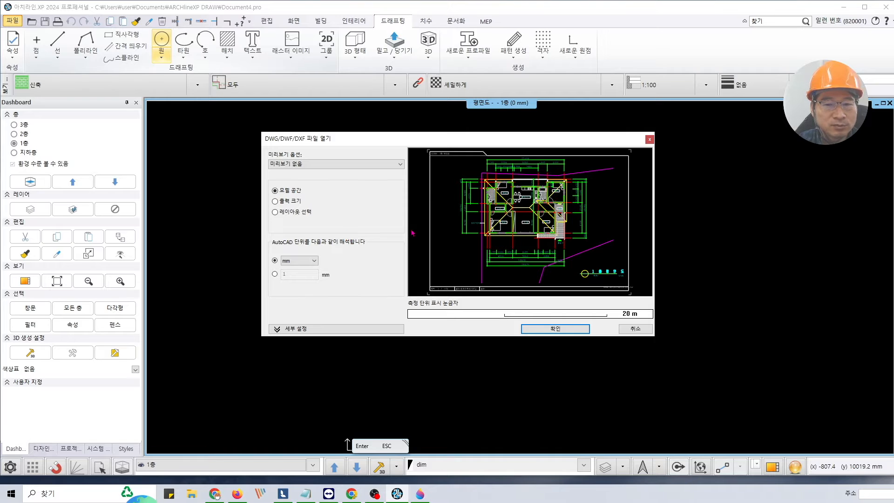
Step: Examine the units offered for interpreting the AutoCAD drawing, keeping mm
{"action": "left_click", "coordinate": [303, 261]}
{"action": "left_click", "coordinate": [301, 268]}
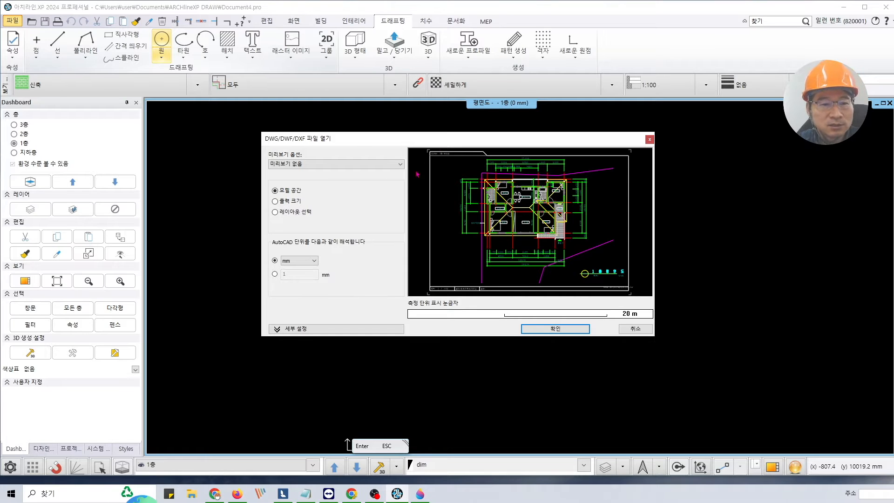
{"action": "left_click", "coordinate": [310, 261]}
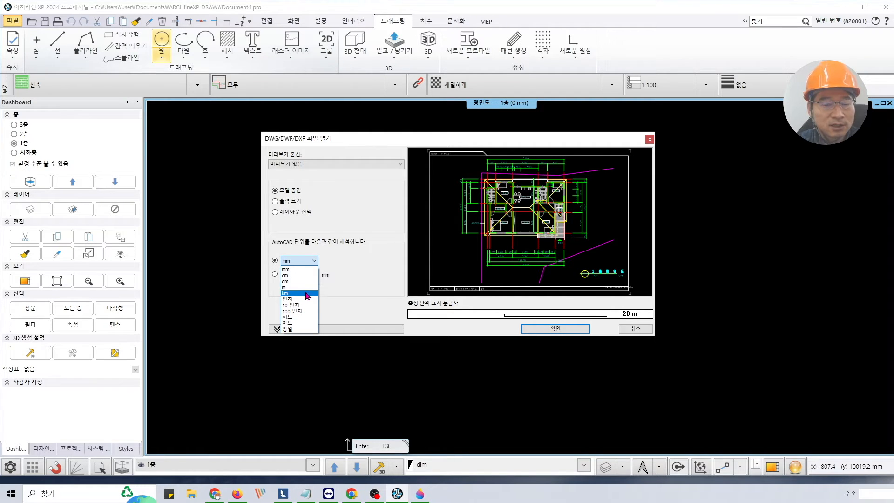
{"action": "left_click", "coordinate": [366, 254]}
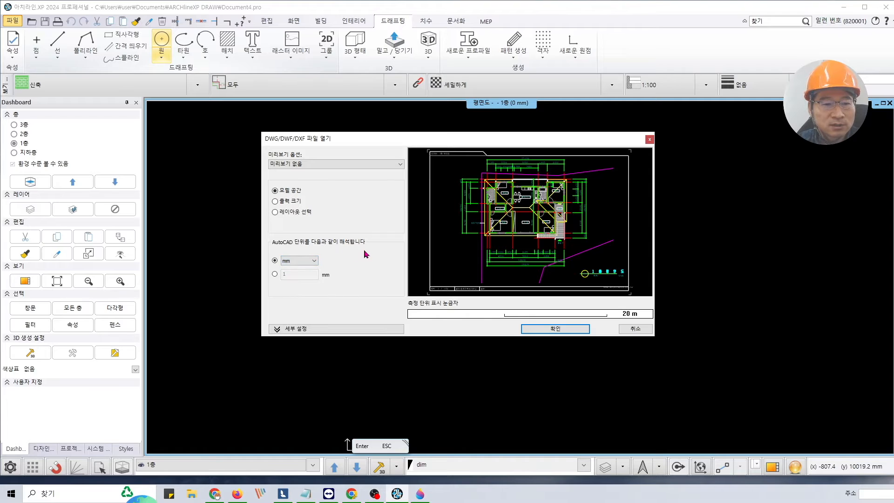
Step: Try interpreting the AutoCAD units as inches and as a custom 1 mm value, and return to mm
{"action": "left_click", "coordinate": [305, 261]}
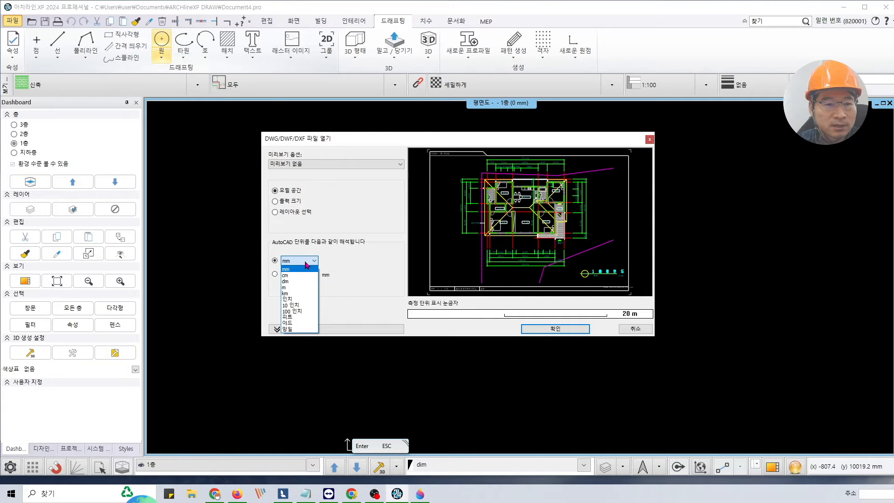
{"action": "left_click", "coordinate": [300, 298]}
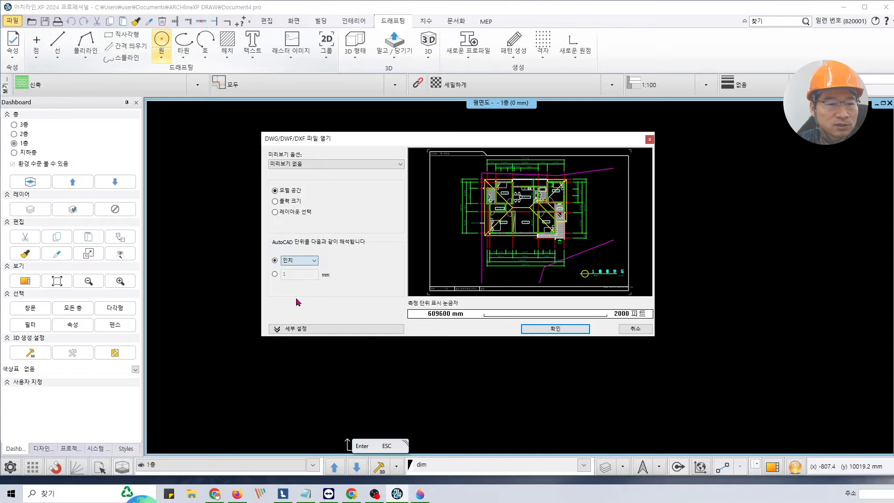
{"action": "left_click", "coordinate": [275, 275]}
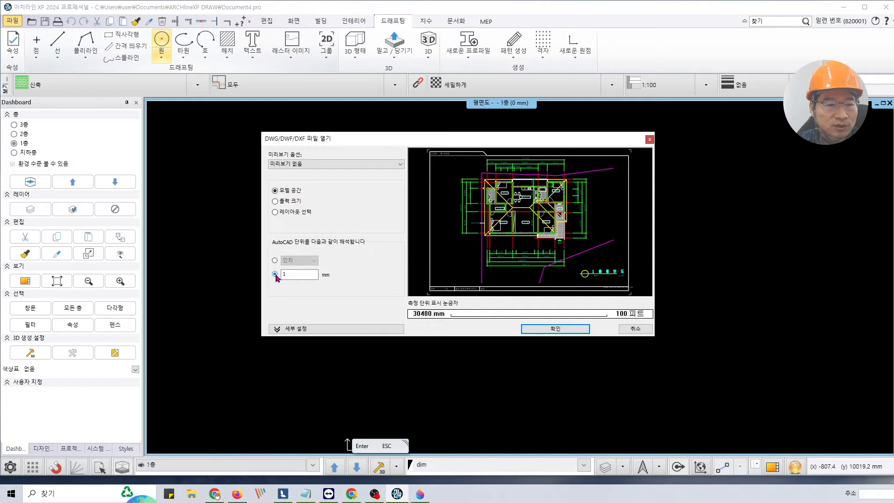
{"action": "left_click", "coordinate": [274, 260]}
{"action": "left_click", "coordinate": [302, 261]}
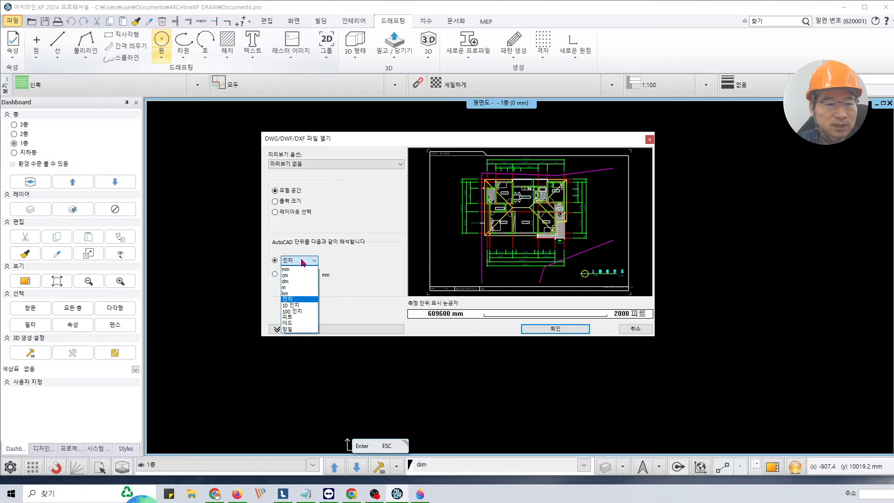
{"action": "left_click", "coordinate": [299, 270]}
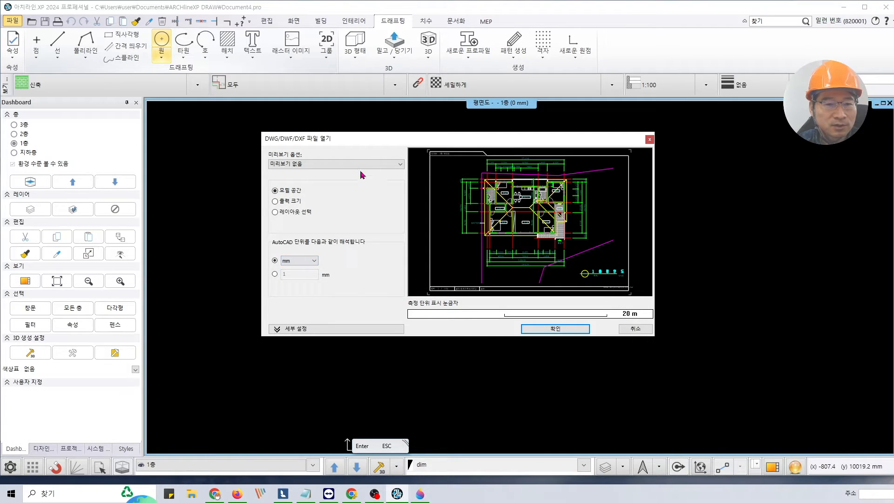
Step: Expand the detailed import settings and review the line type, font and dimension arrow assignments for DXF/DWG import
{"action": "left_click_drag", "start_coordinate": [369, 137], "coordinate": [360, 110]}
{"action": "left_click", "coordinate": [298, 302]}
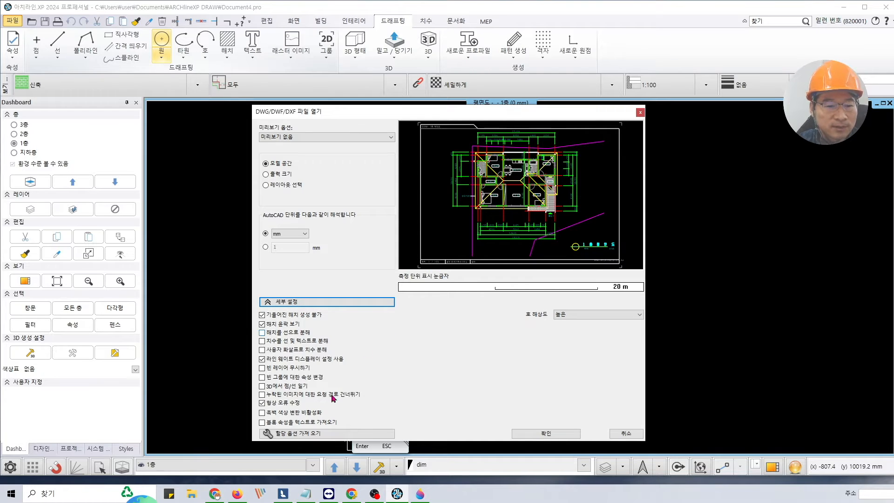
{"action": "left_click", "coordinate": [294, 434]}
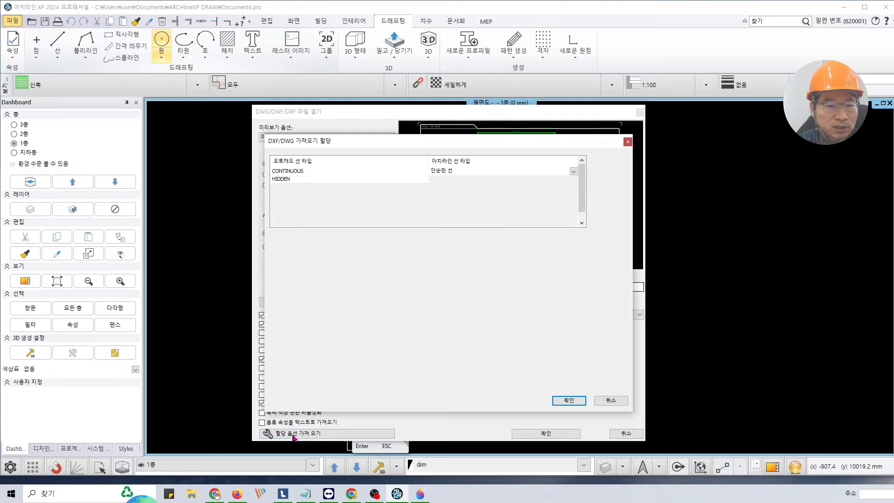
{"action": "left_click_drag", "start_coordinate": [445, 147], "coordinate": [602, 158]}
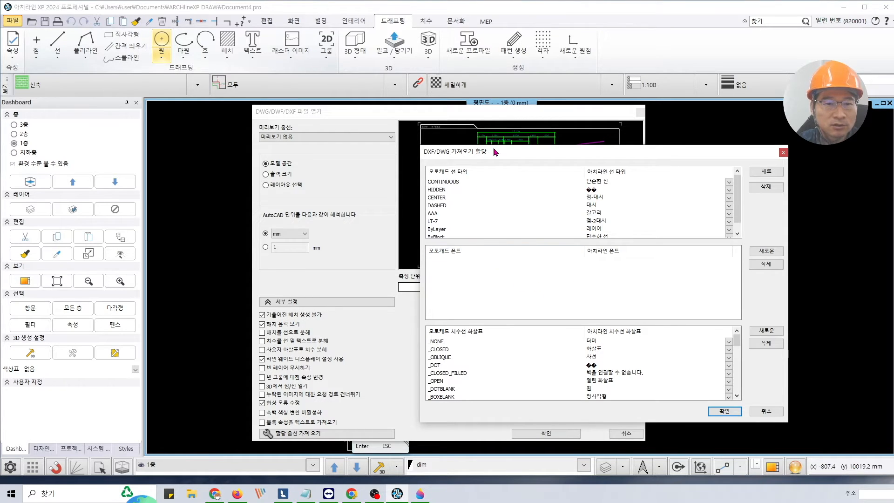
{"action": "left_click_drag", "start_coordinate": [495, 153], "coordinate": [462, 152]}
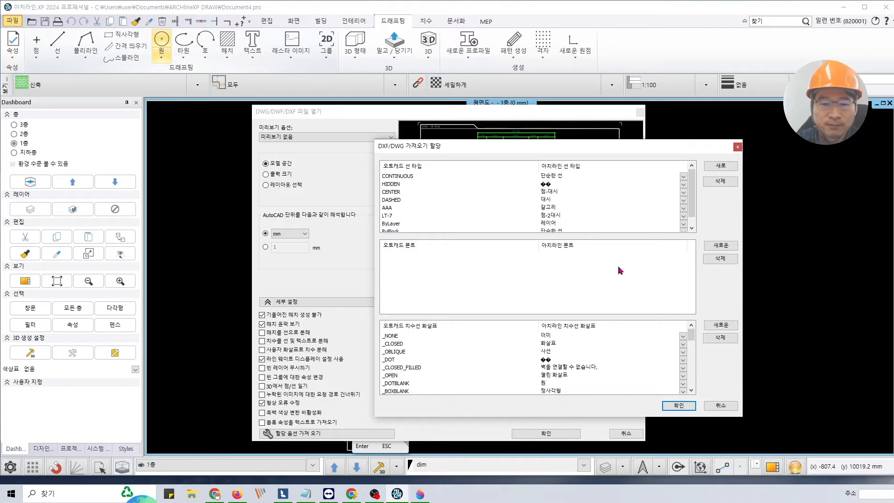
{"action": "left_click", "coordinate": [684, 408]}
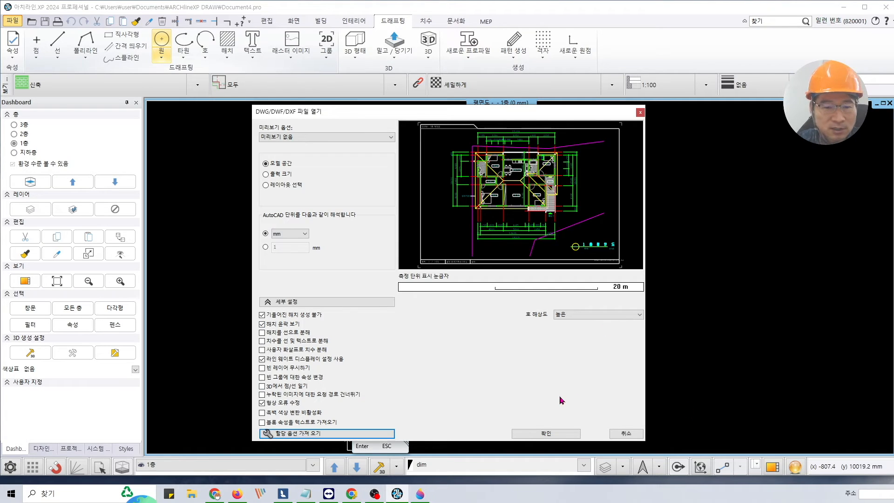
Step: Set the arc resolution (호 해상도) of the DWG import to medium (중간)
{"action": "left_click", "coordinate": [578, 316]}
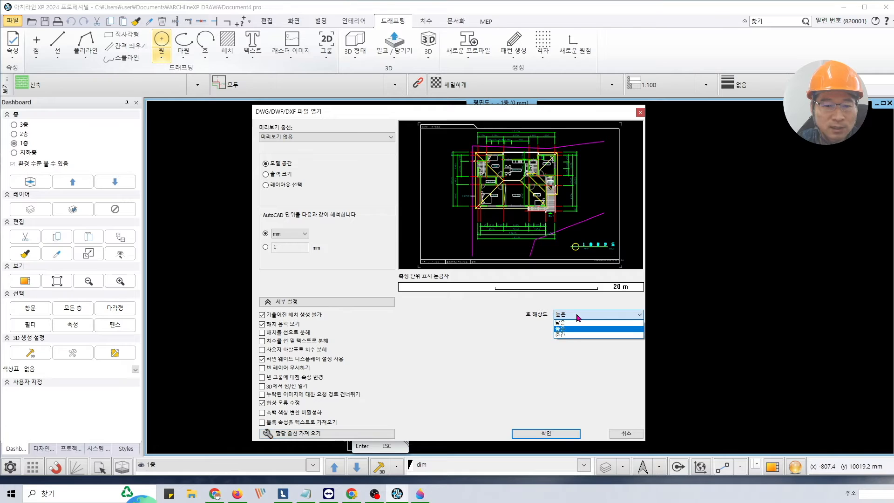
{"action": "key", "text": "Up"}
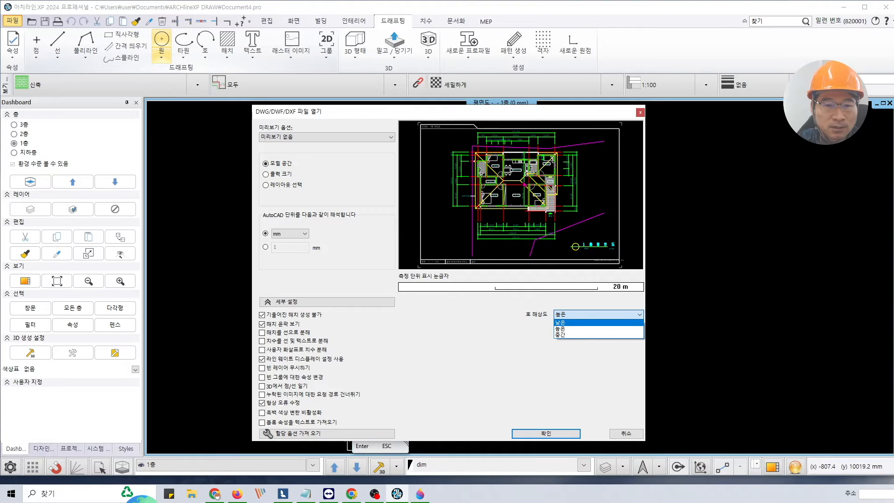
{"action": "left_click", "coordinate": [517, 342]}
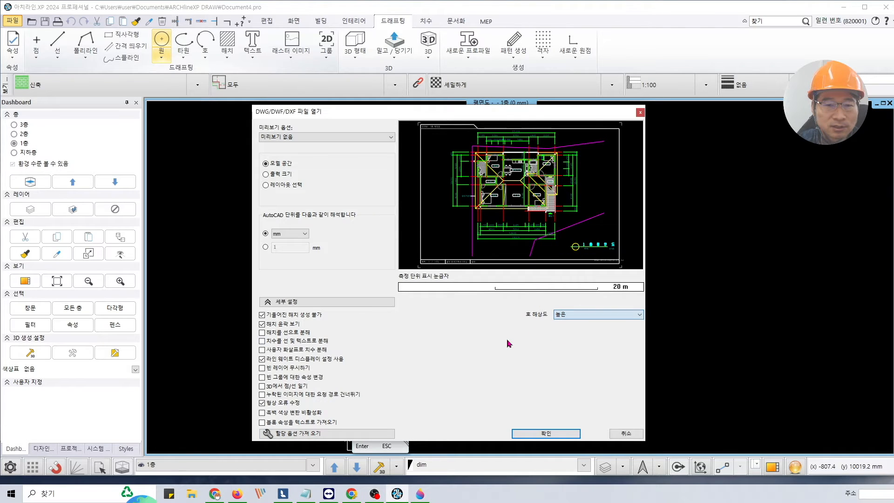
{"action": "left_click", "coordinate": [578, 316]}
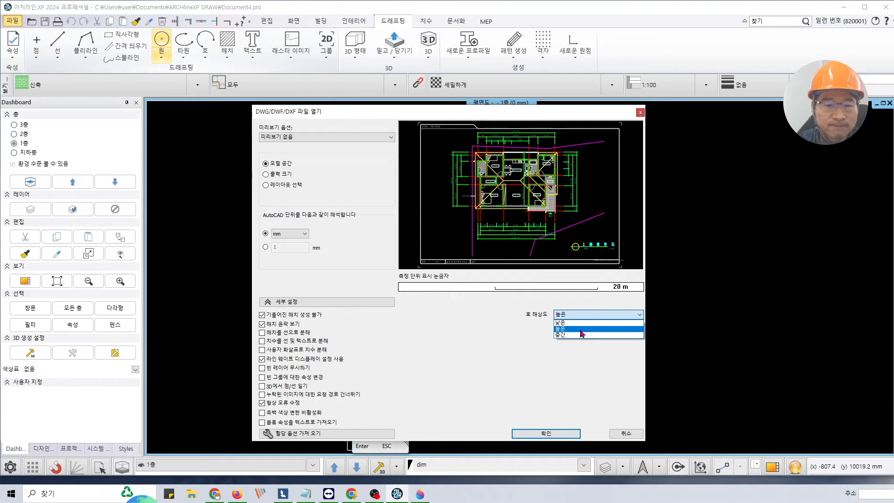
{"action": "left_click", "coordinate": [581, 335]}
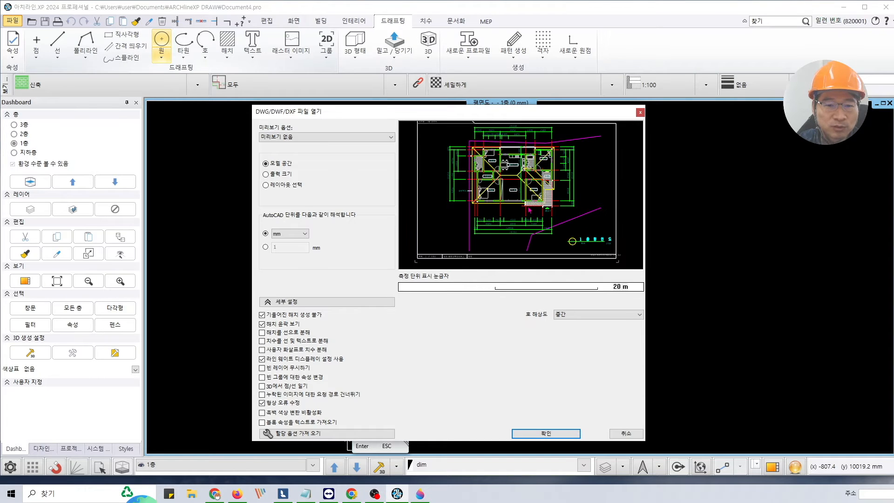
Step: Check the drawing preview, keep mm as the AutoCAD unit, and confirm the import settings
{"action": "scroll", "coordinate": [496, 209], "scroll_direction": "up", "scroll_amount": 1}
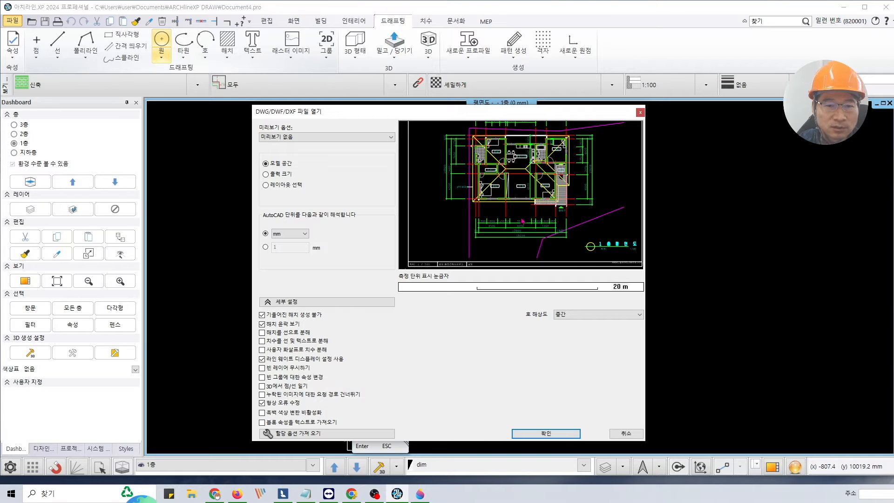
{"action": "left_click", "coordinate": [292, 234]}
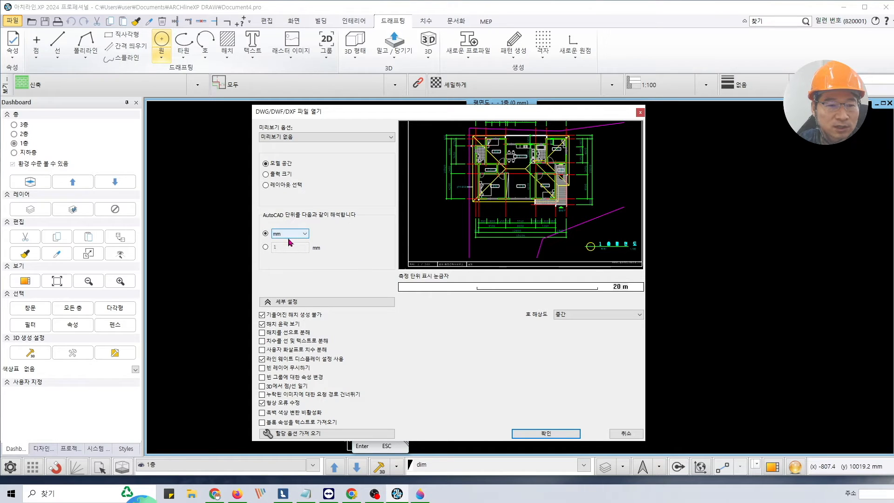
{"action": "left_click", "coordinate": [278, 234]}
{"action": "left_click", "coordinate": [546, 433]}
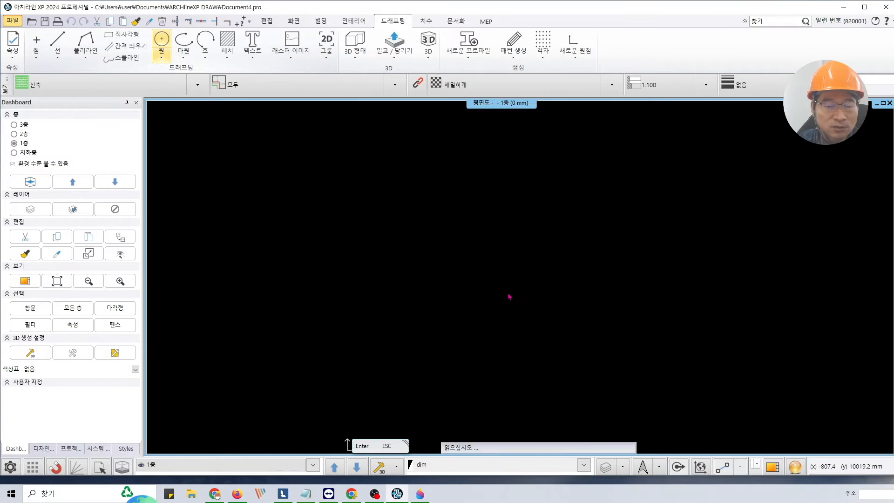
Step: Merge the drawing with placement by new origin (새 원점으로 배치) enabled and place it at 0 0
{"action": "left_click_drag", "start_coordinate": [399, 217], "coordinate": [413, 199]}
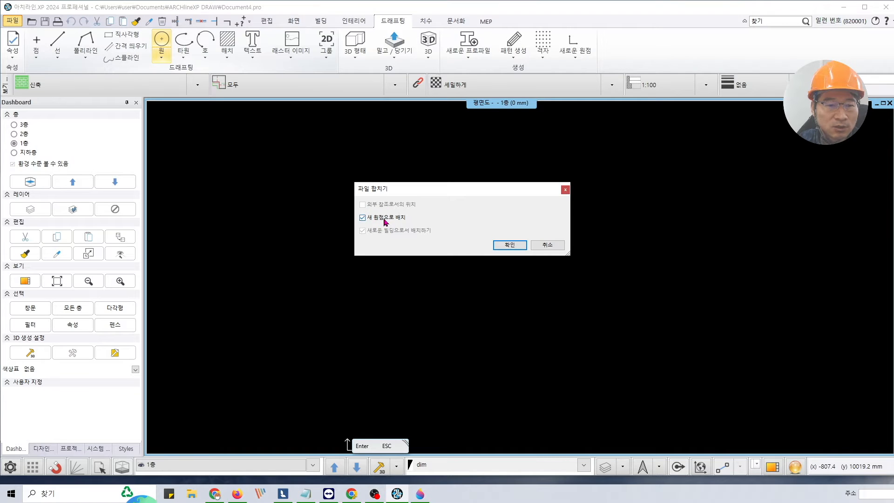
{"action": "left_click", "coordinate": [497, 245]}
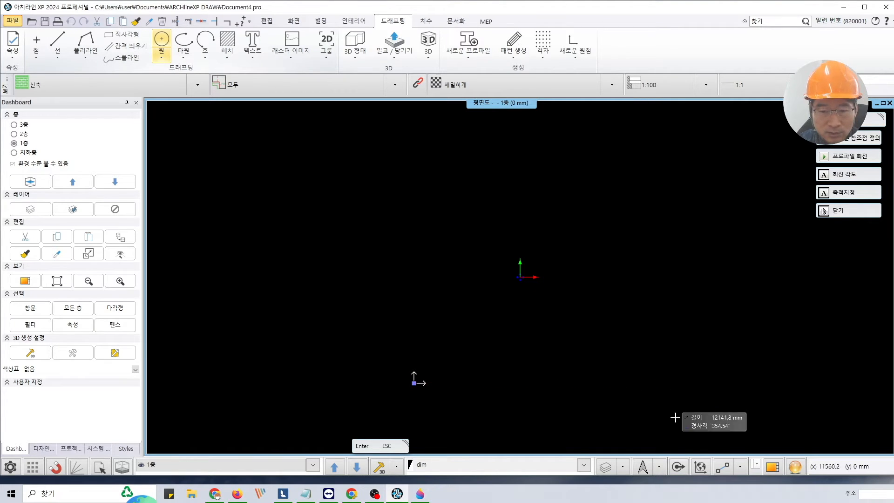
{"action": "type", "text": "0 0"}
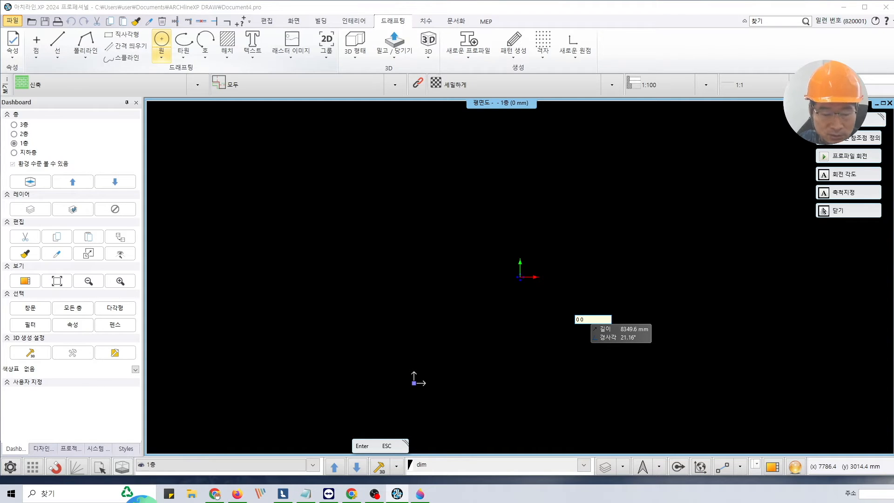
{"action": "key", "text": "Return"}
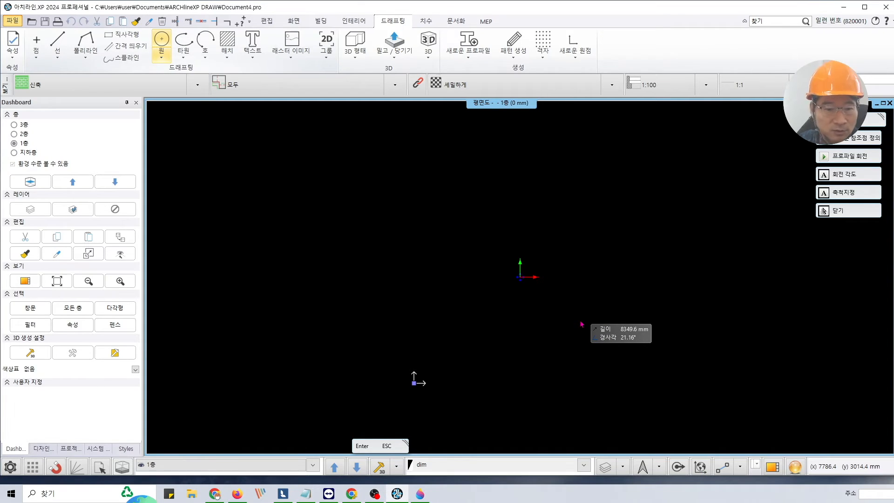
Step: Maximize the 1층 floor plan view and examine where the imported drawing lies relative to the origin
{"action": "scroll", "coordinate": [424, 298], "scroll_direction": "down", "scroll_amount": 5}
{"action": "middle_click_drag", "start_coordinate": [362, 305], "coordinate": [341, 258]}
{"action": "middle_click_drag", "start_coordinate": [359, 314], "coordinate": [347, 302]}
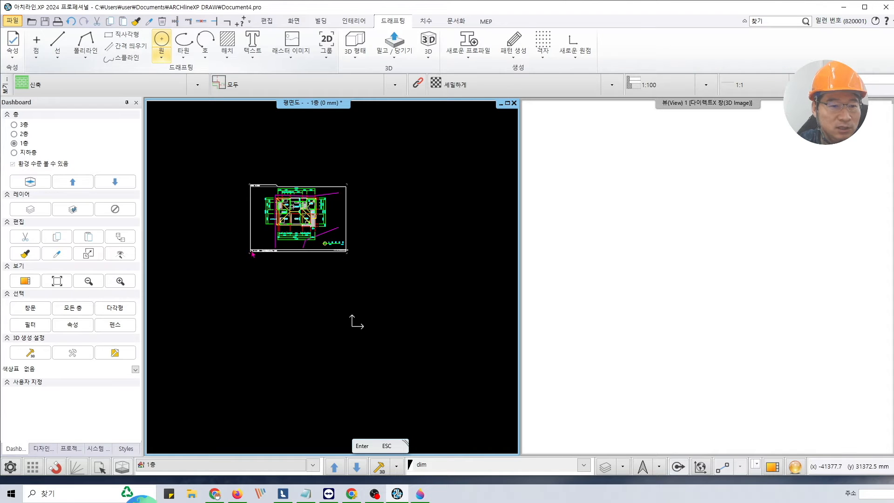
{"action": "scroll", "coordinate": [252, 253], "scroll_direction": "up", "scroll_amount": 2}
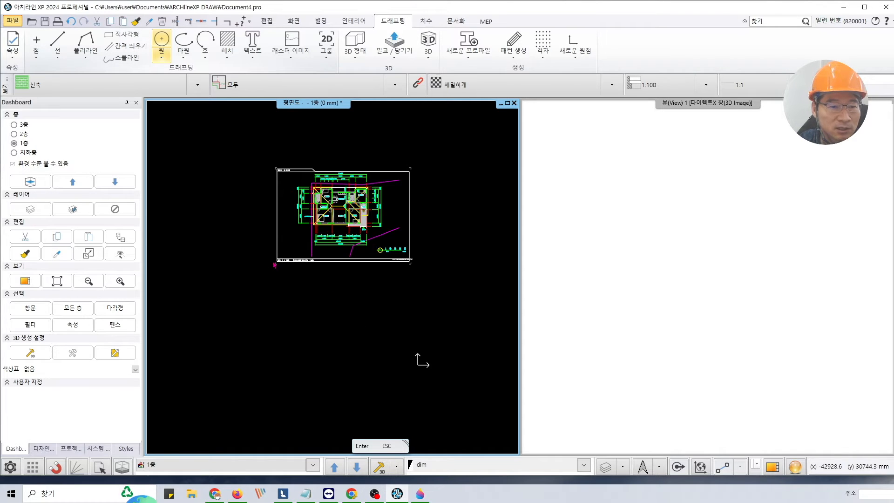
{"action": "left_click", "coordinate": [507, 104]}
{"action": "scroll", "coordinate": [457, 273], "scroll_direction": "up", "scroll_amount": 3}
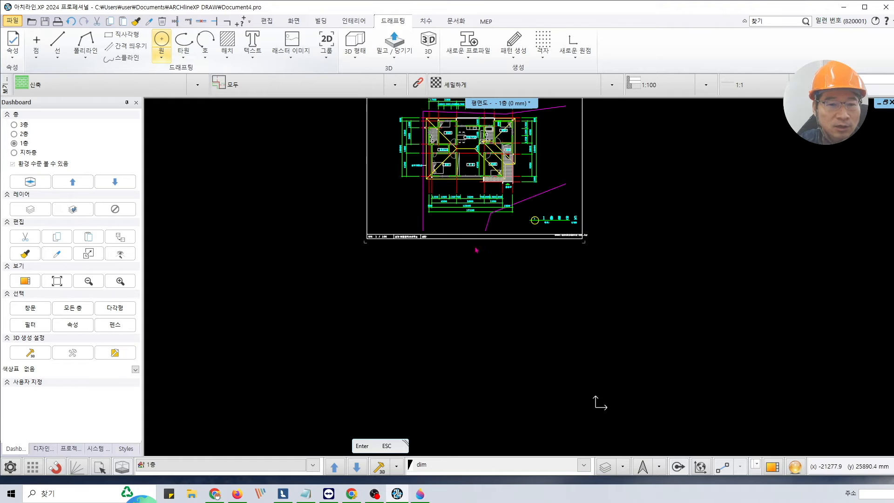
{"action": "middle_click_drag", "start_coordinate": [475, 247], "coordinate": [397, 279]}
{"action": "middle_click_drag", "start_coordinate": [474, 323], "coordinate": [370, 282]}
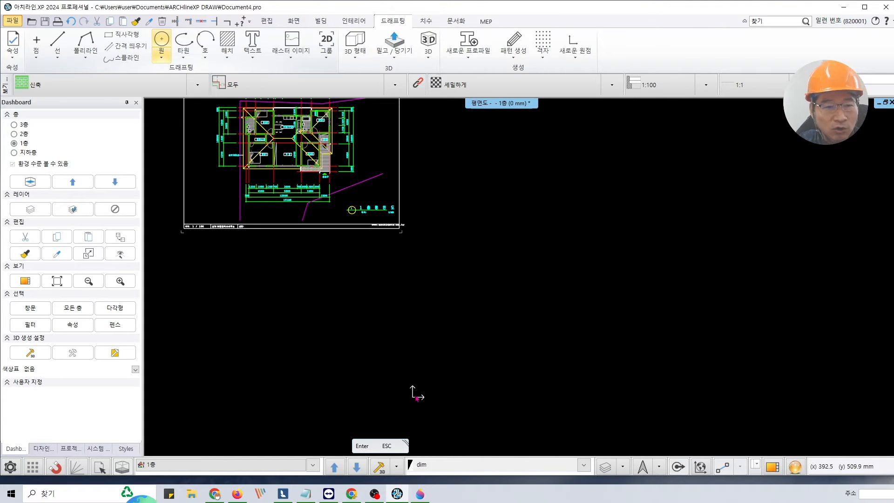
{"action": "scroll", "coordinate": [425, 372], "scroll_direction": "down", "scroll_amount": 2}
{"action": "middle_click_drag", "start_coordinate": [390, 310], "coordinate": [383, 327]}
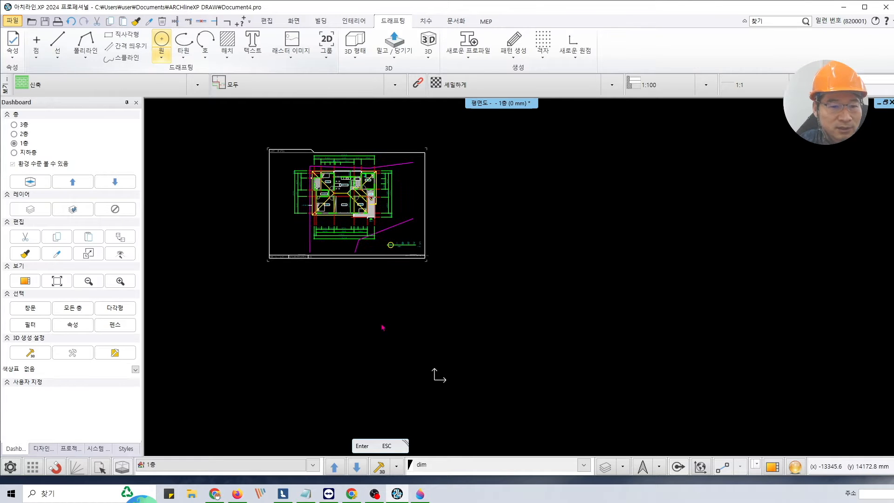
Step: Switch to Paint 3D and sketch a blue cross as the origin with a red square whose lower-left corner sits on it
{"action": "left_click", "coordinate": [420, 493]}
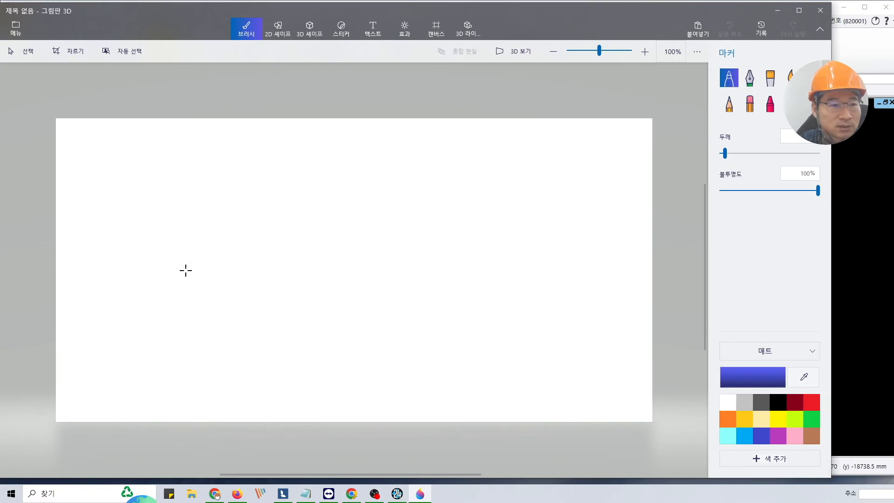
{"action": "left_click_drag", "start_coordinate": [149, 359], "coordinate": [179, 361]}
{"action": "left_click_drag", "start_coordinate": [168, 351], "coordinate": [165, 368]}
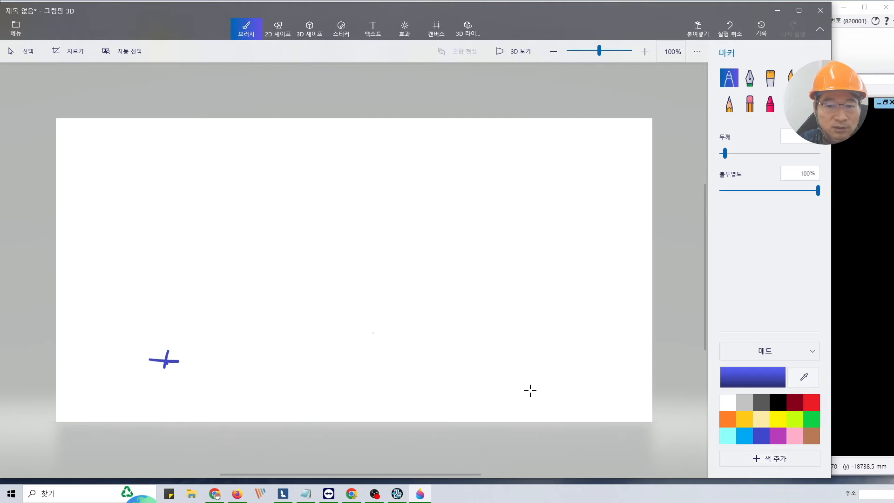
{"action": "left_click", "coordinate": [812, 402]}
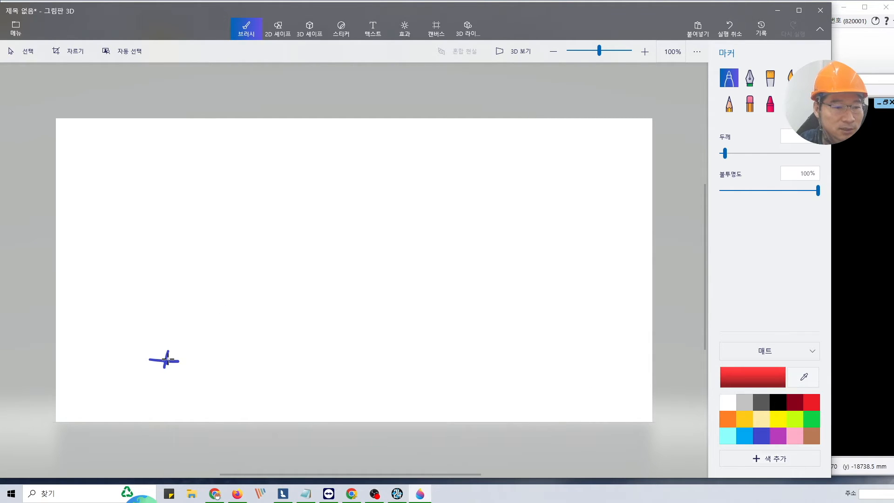
{"action": "mouse_move", "coordinate": [168, 360]}
{"action": "left_mouse_down"}
{"action": "mouse_move", "coordinate": [225, 363]}
{"action": "mouse_move", "coordinate": [196, 292]}
{"action": "mouse_move", "coordinate": [161, 350]}
{"action": "left_mouse_up"}
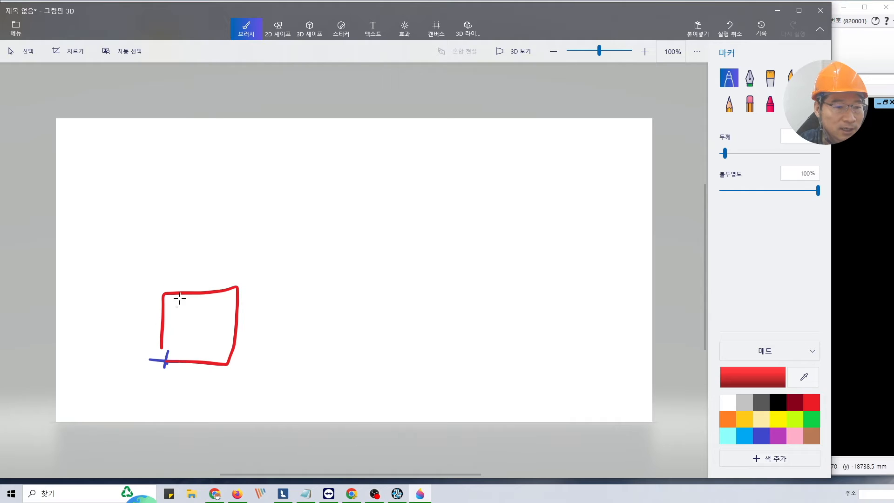
Step: Sketch a second red square away from the cross with an arrow leading to the origin, and minimize Paint 3D
{"action": "mouse_move", "coordinate": [78, 208]}
{"action": "left_mouse_down"}
{"action": "mouse_move", "coordinate": [127, 204]}
{"action": "mouse_move", "coordinate": [123, 265]}
{"action": "mouse_move", "coordinate": [66, 254]}
{"action": "mouse_move", "coordinate": [116, 266]}
{"action": "mouse_move", "coordinate": [128, 339]}
{"action": "mouse_move", "coordinate": [136, 339]}
{"action": "left_mouse_up"}
{"action": "mouse_move", "coordinate": [135, 335]}
{"action": "left_mouse_down"}
{"action": "mouse_move", "coordinate": [129, 355]}
{"action": "mouse_move", "coordinate": [164, 364]}
{"action": "left_mouse_up"}
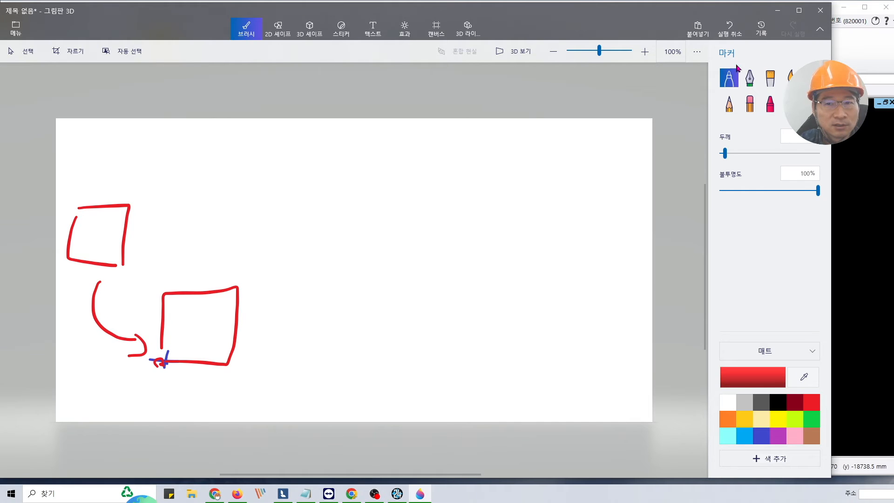
{"action": "left_click", "coordinate": [777, 10]}
Step: Move the whole floor plan drawing from the lower-left corner of its sheet frame to the origin at 0 0
{"action": "left_click_drag", "start_coordinate": [239, 124], "coordinate": [492, 280]}
{"action": "left_click", "coordinate": [370, 255]}
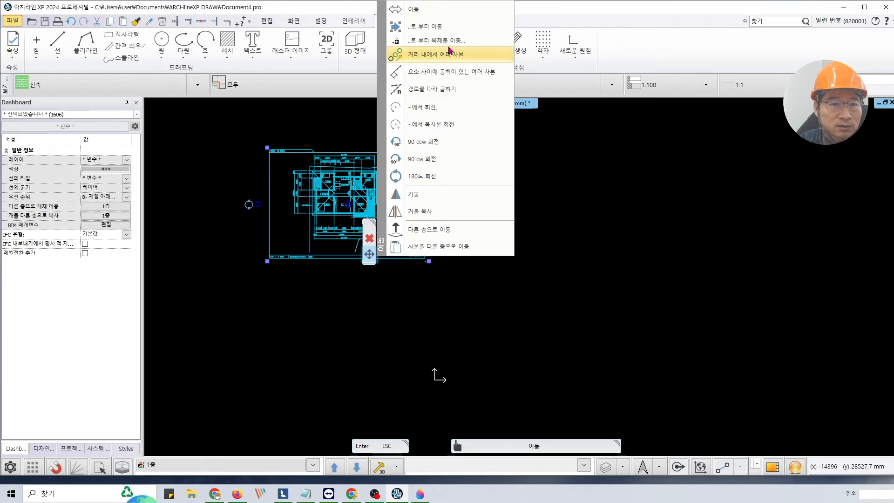
{"action": "left_click", "coordinate": [447, 31]}
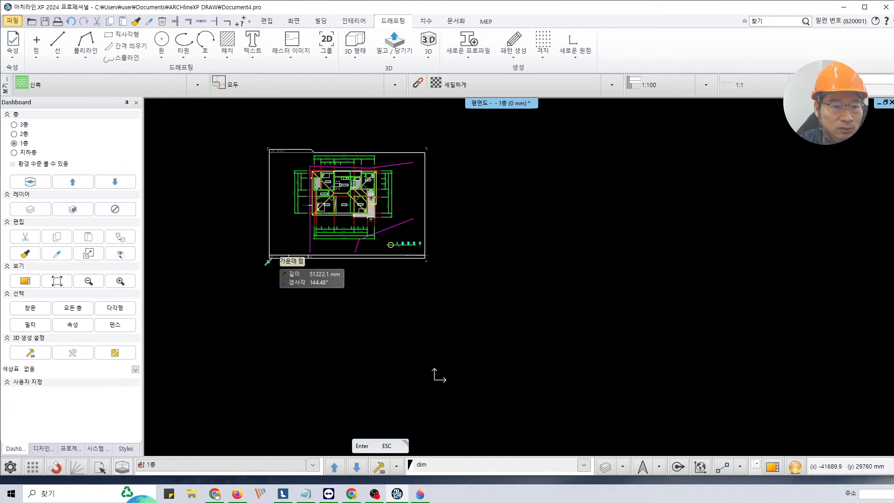
{"action": "left_click", "coordinate": [268, 260]}
{"action": "type", "text": "0,0"}
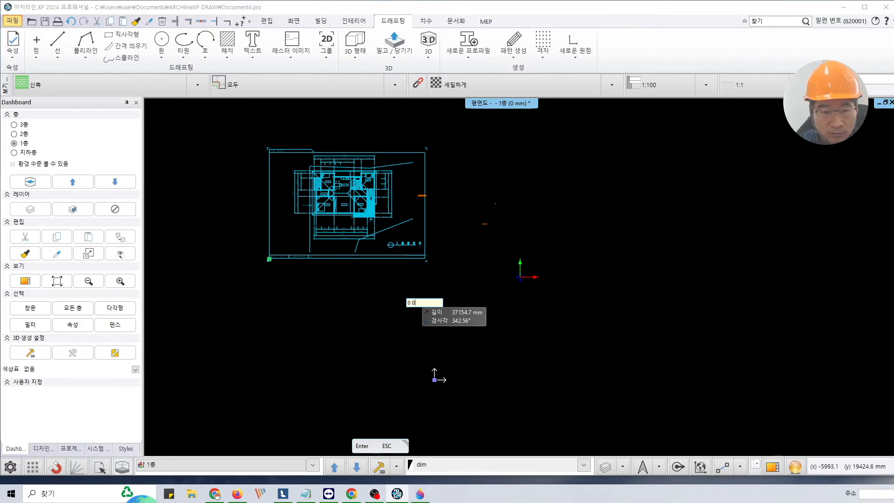
{"action": "key", "text": "Return"}
{"action": "key", "text": "Escape"}
Step: Select the 침실3 room label text and examine its font and size properties
{"action": "scroll", "coordinate": [522, 267], "scroll_direction": "up", "scroll_amount": 2}
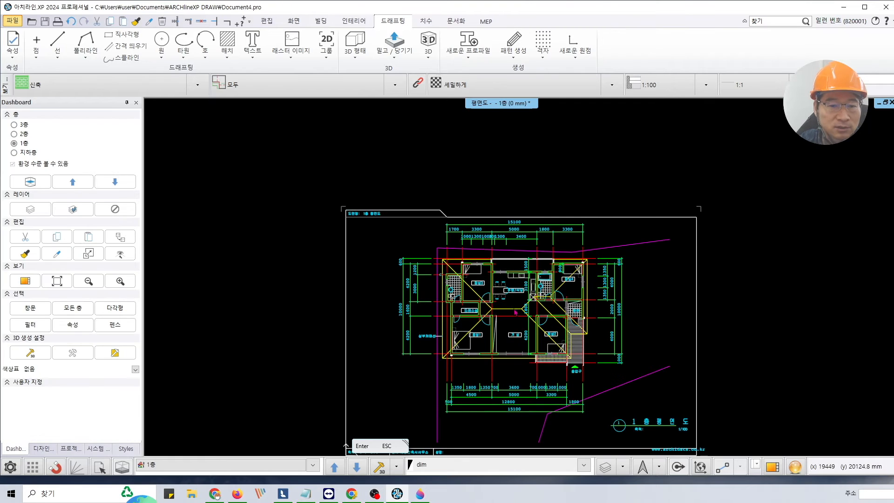
{"action": "type", "text": "dim"}
{"action": "scroll", "coordinate": [461, 259], "scroll_direction": "up", "scroll_amount": 4}
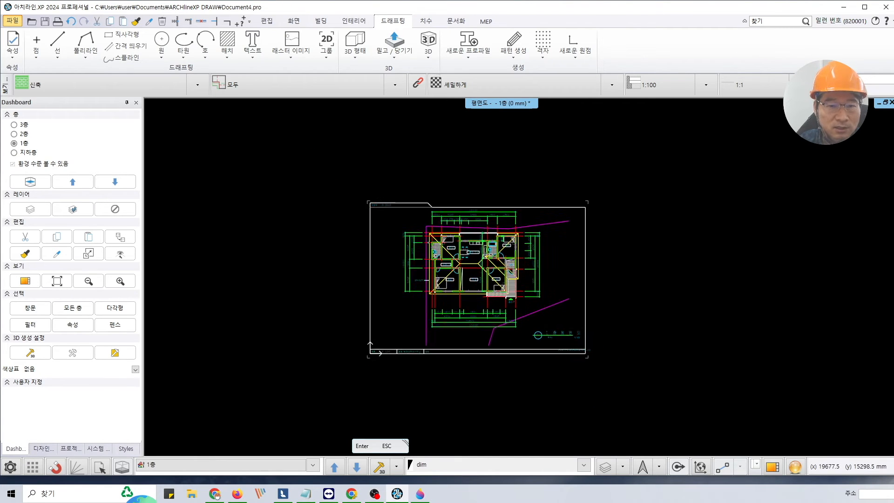
{"action": "scroll", "coordinate": [460, 259], "scroll_direction": "up", "scroll_amount": 5}
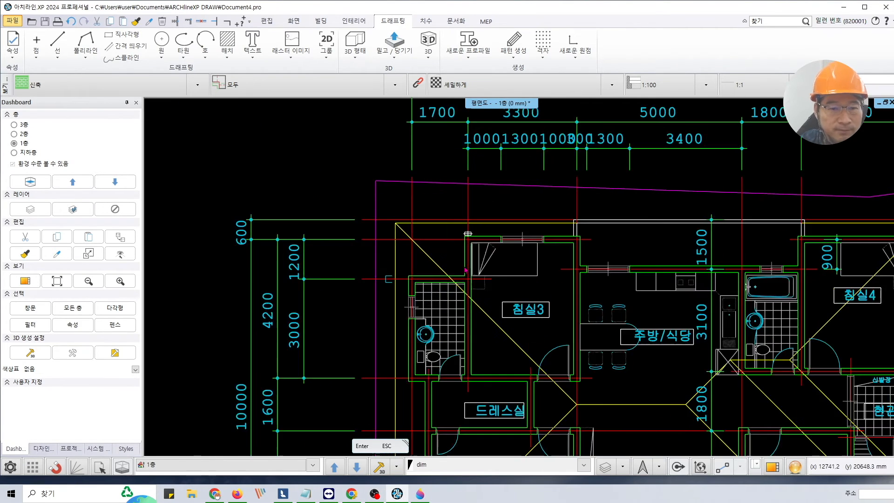
{"action": "left_click", "coordinate": [440, 270]}
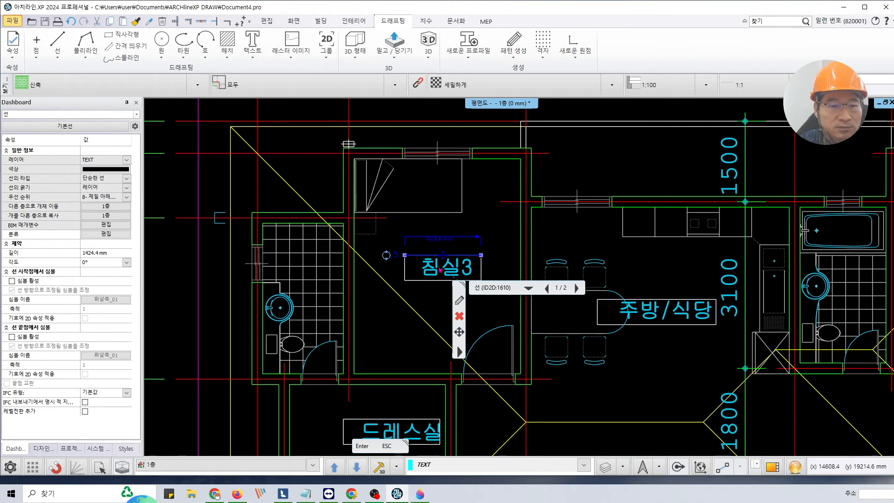
{"action": "scroll", "coordinate": [439, 269], "scroll_direction": "up", "scroll_amount": 3}
{"action": "left_click", "coordinate": [486, 281]}
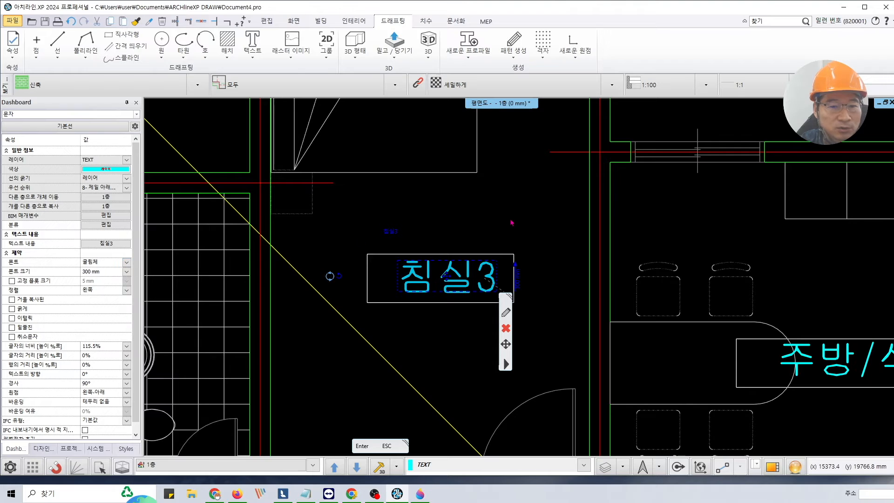
{"action": "scroll", "coordinate": [511, 249], "scroll_direction": "down", "scroll_amount": 2}
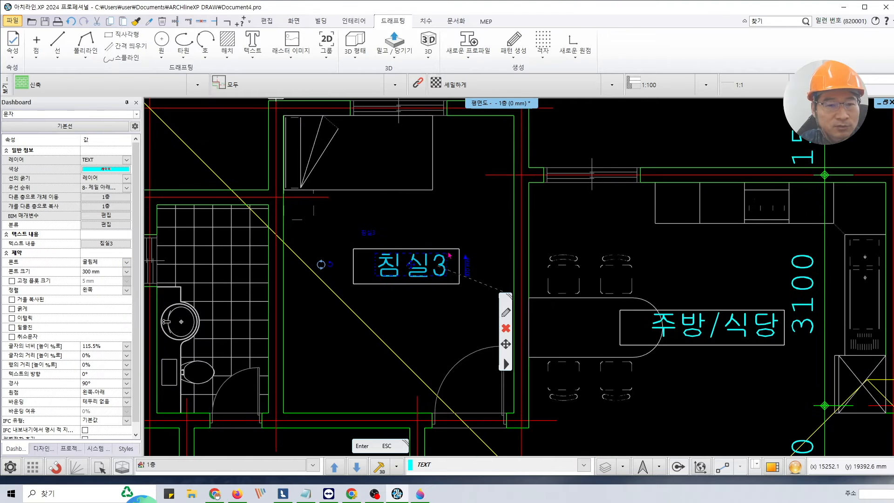
Step: Try to select all items similar in style (비슷한 스타일의 항목 선택) from the 침실3 label, and clear the selection
{"action": "right_click", "coordinate": [435, 260]}
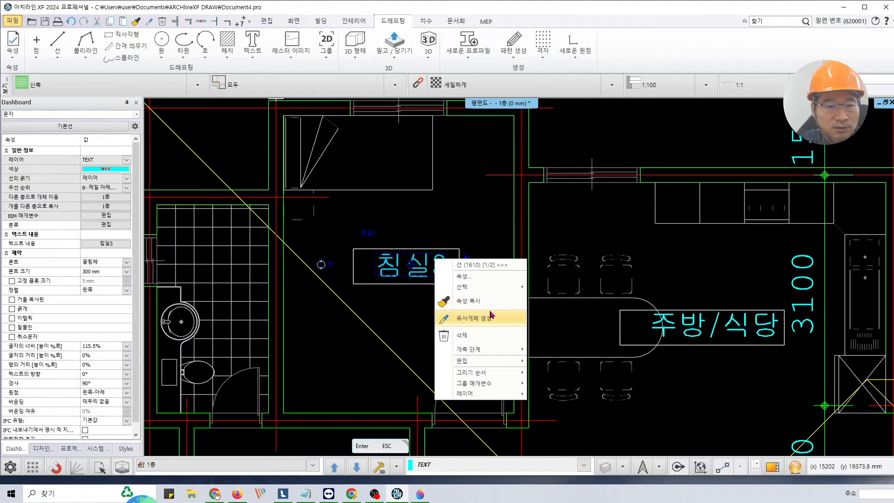
{"action": "mouse_move", "coordinate": [492, 289]}
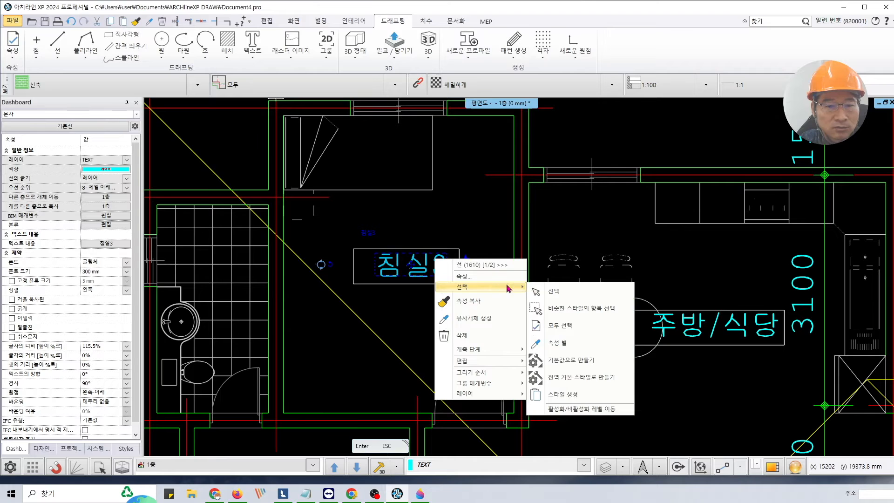
{"action": "left_click", "coordinate": [586, 310]}
{"action": "scroll", "coordinate": [369, 269], "scroll_direction": "down", "scroll_amount": 3}
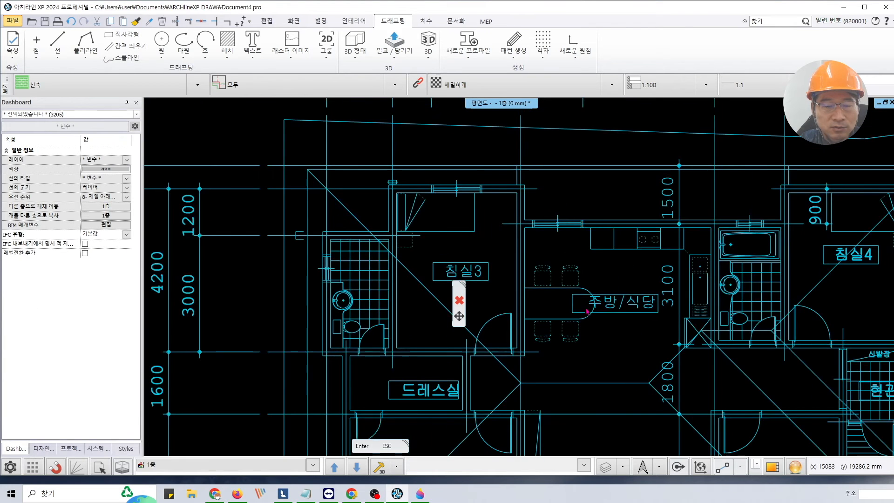
{"action": "scroll", "coordinate": [335, 204], "scroll_direction": "down", "scroll_amount": 2}
{"action": "key", "text": "Escape"}
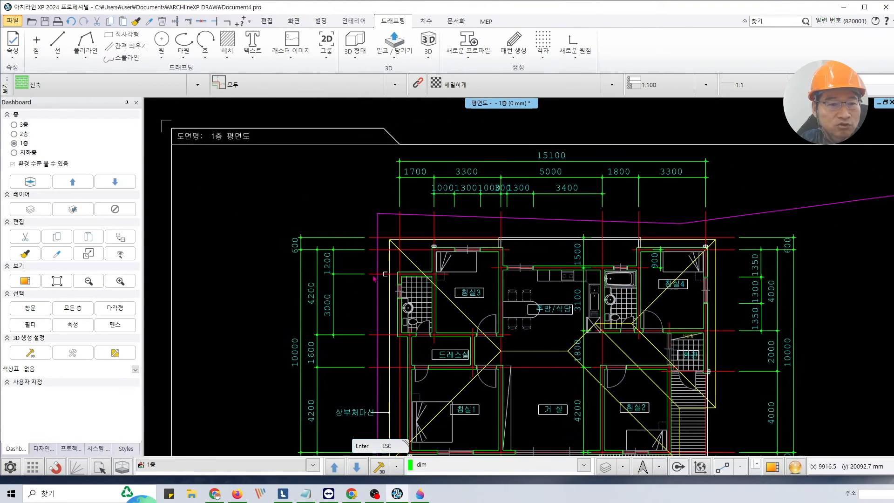
Step: Select all text objects in the floor plan, change their font to 맑은 고딕, and clear the selection
{"action": "middle_click_drag", "start_coordinate": [328, 198], "coordinate": [309, 216]}
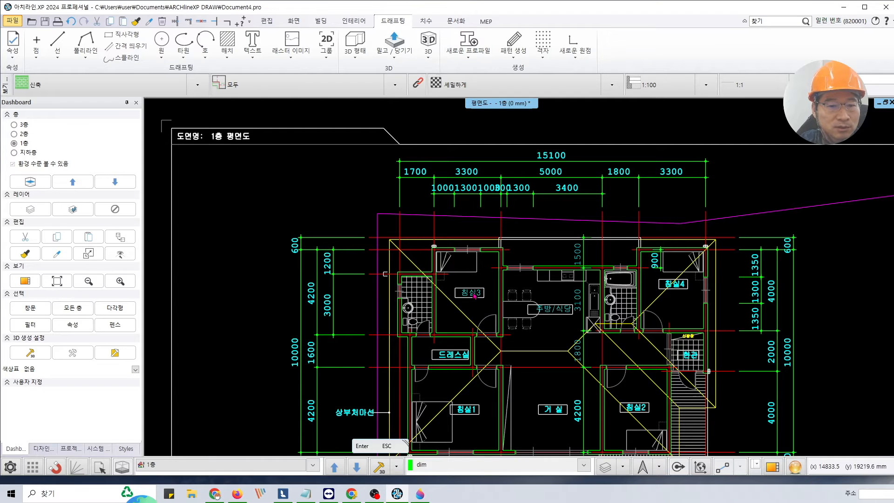
{"action": "right_click", "coordinate": [253, 41]}
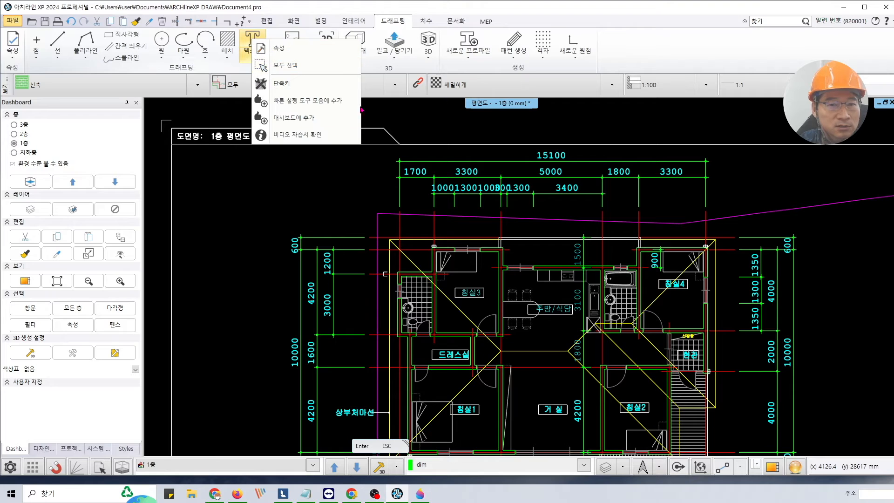
{"action": "left_click", "coordinate": [285, 70]}
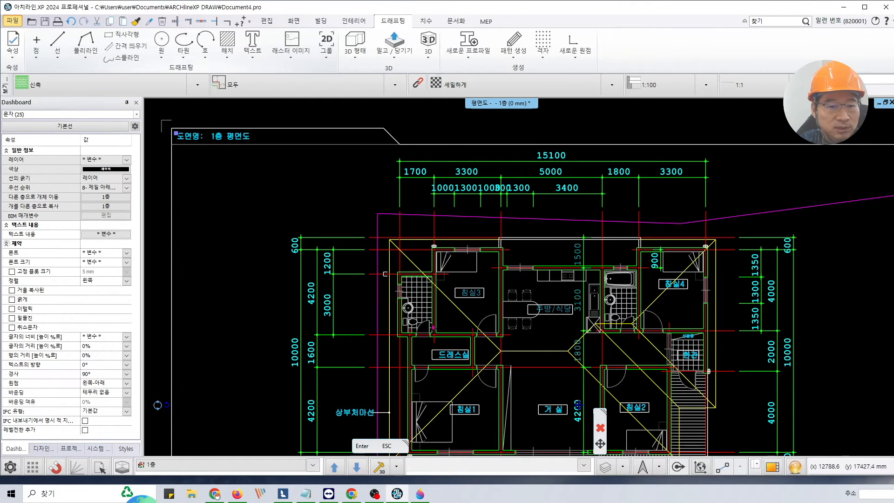
{"action": "left_click", "coordinate": [126, 254]}
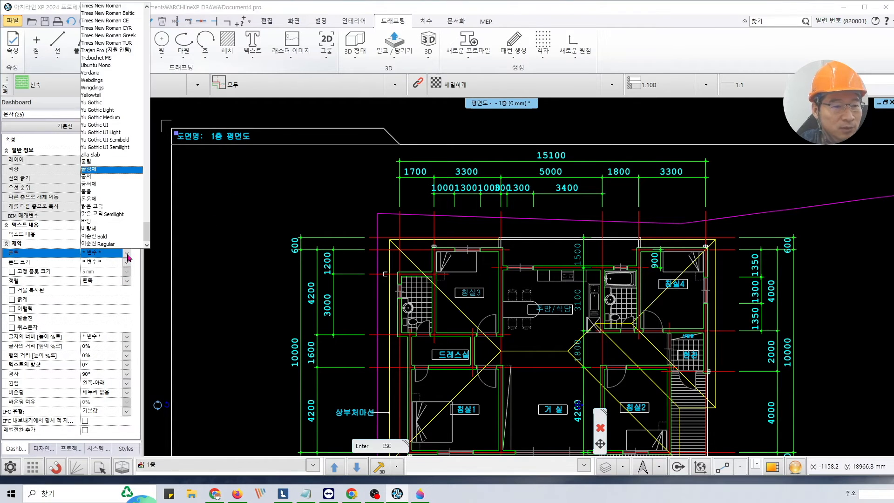
{"action": "left_click", "coordinate": [107, 209]}
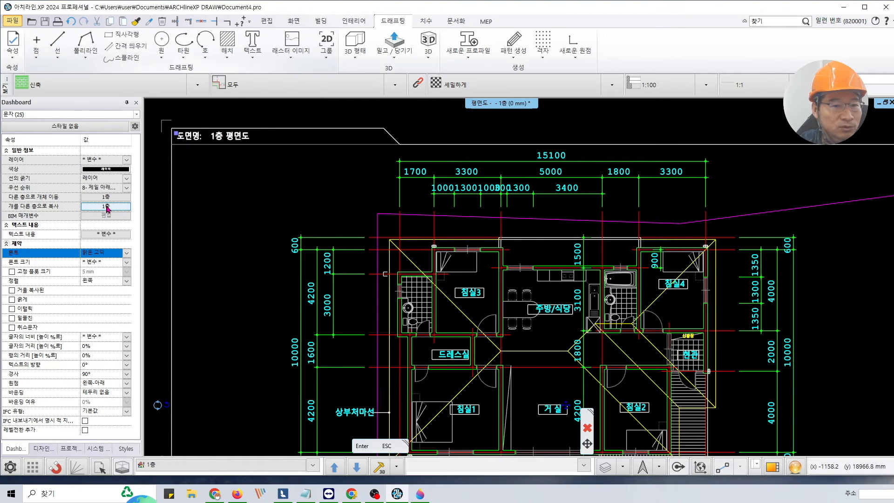
{"action": "key", "text": "Escape"}
{"action": "middle_click_drag", "start_coordinate": [313, 261], "coordinate": [345, 258]}
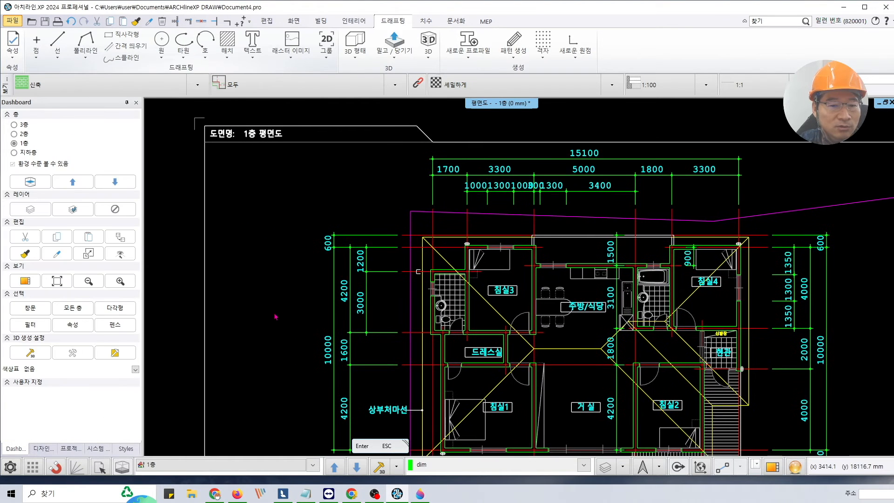
Step: Examine the used layers (사용된 레이어) in the layer properties manager and close it without changes
{"action": "scroll", "coordinate": [503, 334], "scroll_direction": "up", "scroll_amount": 2}
{"action": "scroll", "coordinate": [513, 317], "scroll_direction": "down", "scroll_amount": 3}
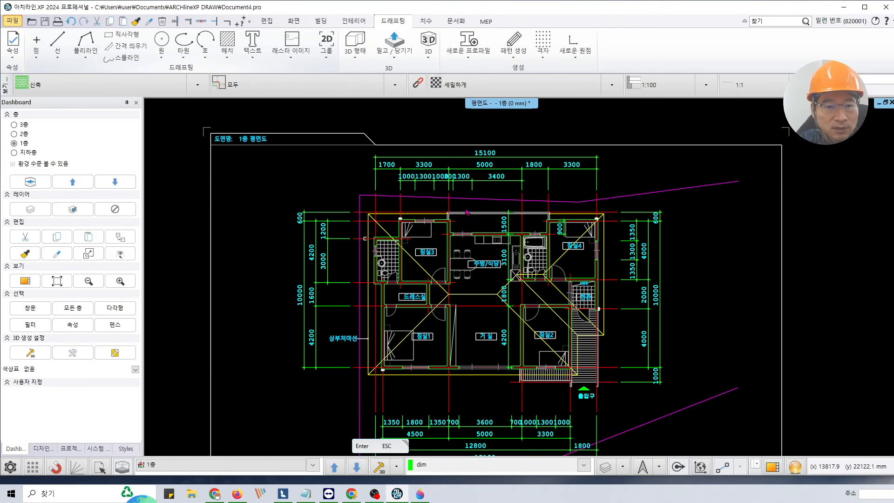
{"action": "middle_click_drag", "start_coordinate": [525, 274], "coordinate": [469, 271]}
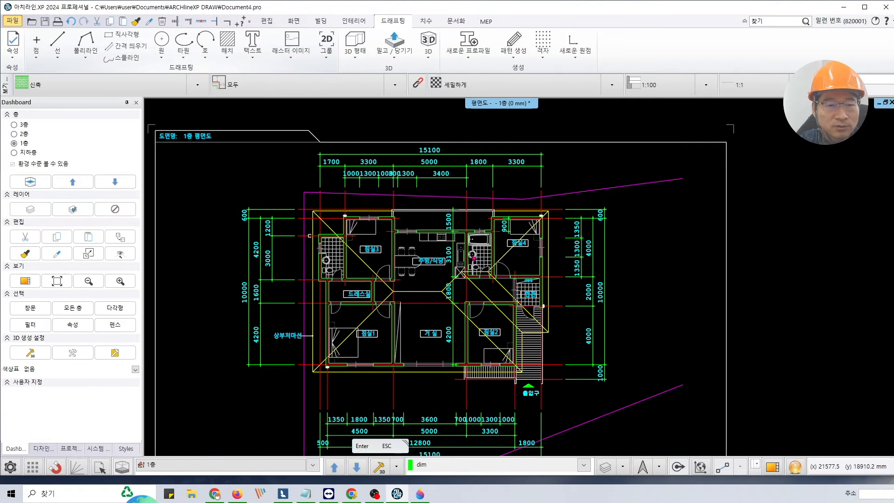
{"action": "left_click", "coordinate": [605, 466]}
{"action": "left_click", "coordinate": [729, 196]}
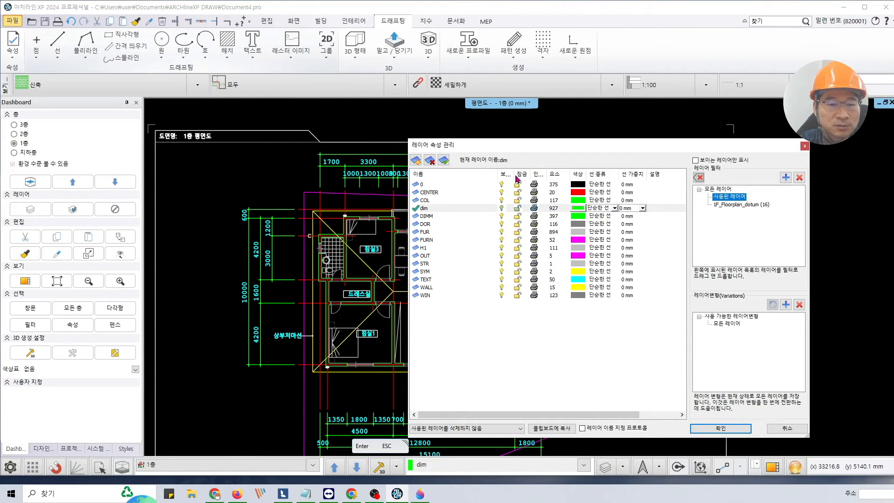
{"action": "left_click_drag", "start_coordinate": [568, 148], "coordinate": [521, 127]}
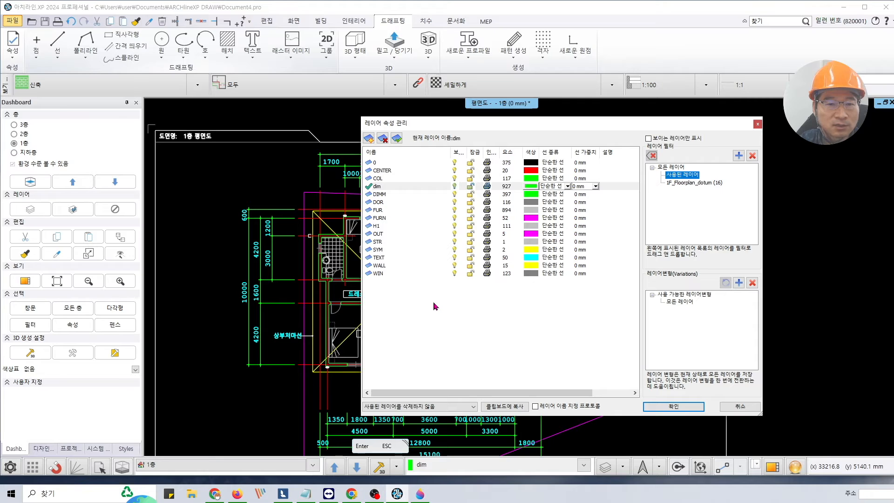
{"action": "left_click", "coordinate": [740, 406]}
{"action": "scroll", "coordinate": [744, 298], "scroll_direction": "down", "scroll_amount": 3}
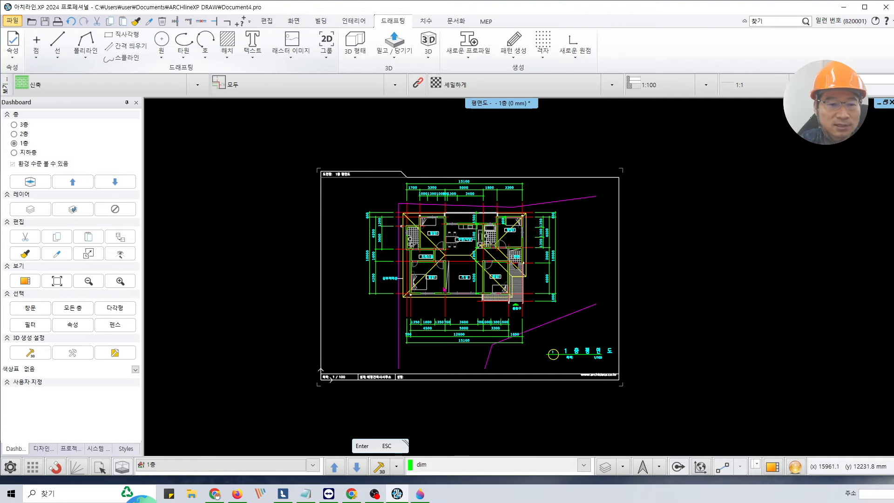
Step: Switch to Paint 3D and start a new blank canvas, discarding the previous sketch
{"action": "left_click", "coordinate": [420, 494]}
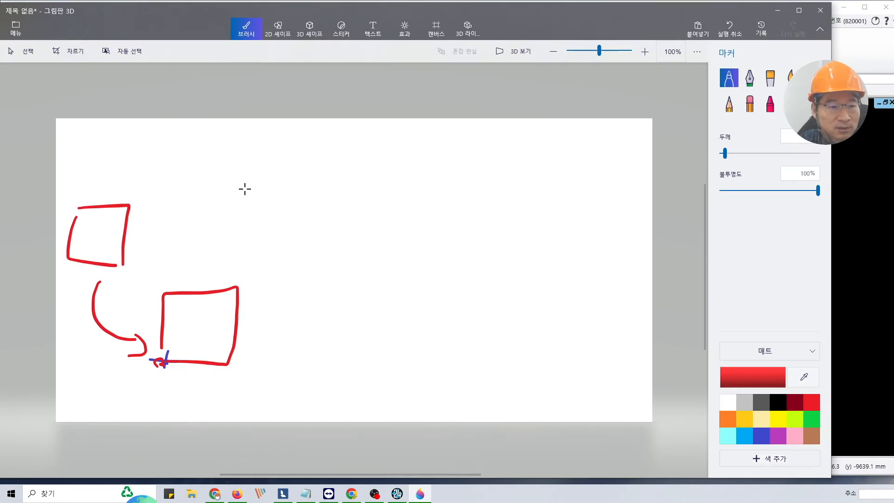
{"action": "left_click", "coordinate": [15, 28]}
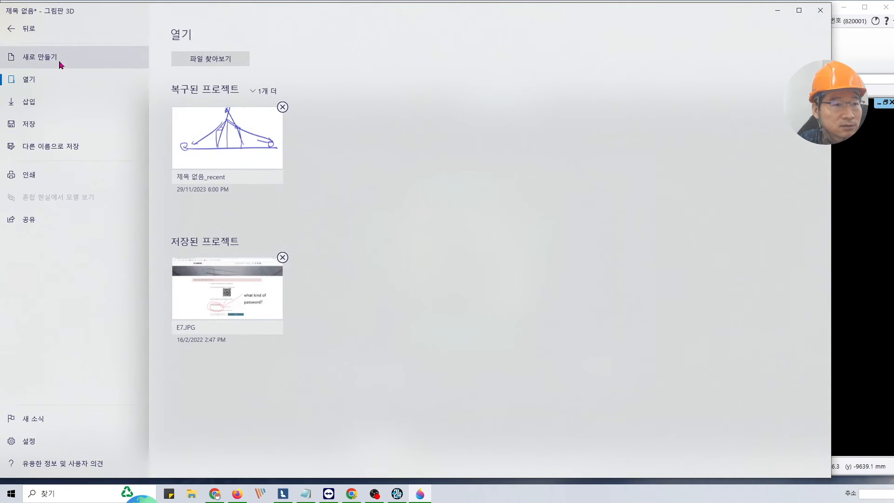
{"action": "left_click", "coordinate": [59, 59]}
{"action": "left_click", "coordinate": [415, 265]}
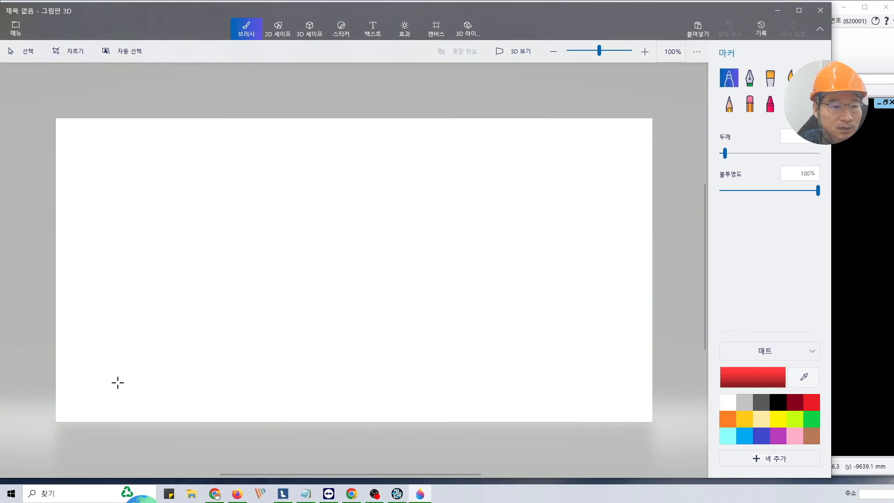
Step: Sketch a red origin cross with a rectangle starting from it, a diagonal curve inside, and an arrow pointing at the curve
{"action": "mouse_move", "coordinate": [107, 386]}
{"action": "left_mouse_down"}
{"action": "mouse_move", "coordinate": [135, 389]}
{"action": "mouse_move", "coordinate": [118, 400]}
{"action": "left_mouse_up"}
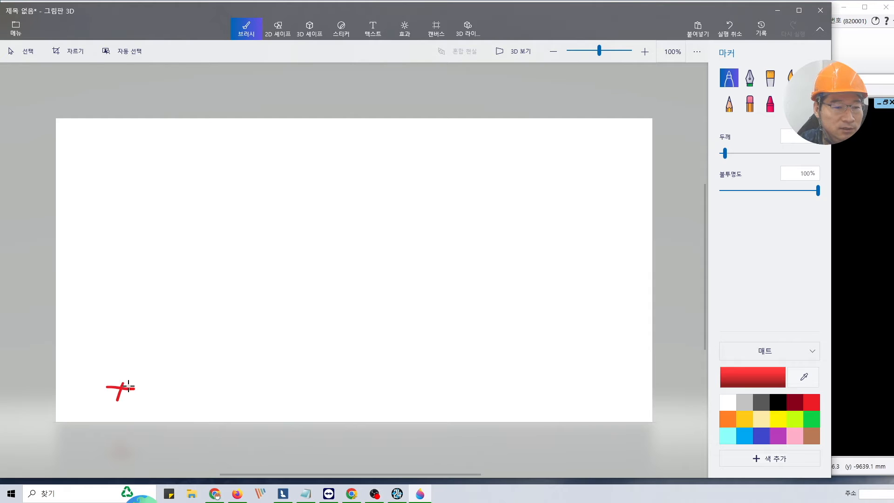
{"action": "mouse_move", "coordinate": [128, 388]}
{"action": "left_mouse_down"}
{"action": "mouse_move", "coordinate": [270, 385]}
{"action": "mouse_move", "coordinate": [284, 375]}
{"action": "mouse_move", "coordinate": [265, 298]}
{"action": "mouse_move", "coordinate": [122, 301]}
{"action": "mouse_move", "coordinate": [119, 367]}
{"action": "left_mouse_up"}
{"action": "mouse_move", "coordinate": [242, 305]}
{"action": "left_mouse_down"}
{"action": "mouse_move", "coordinate": [172, 365]}
{"action": "mouse_move", "coordinate": [149, 371]}
{"action": "left_mouse_up"}
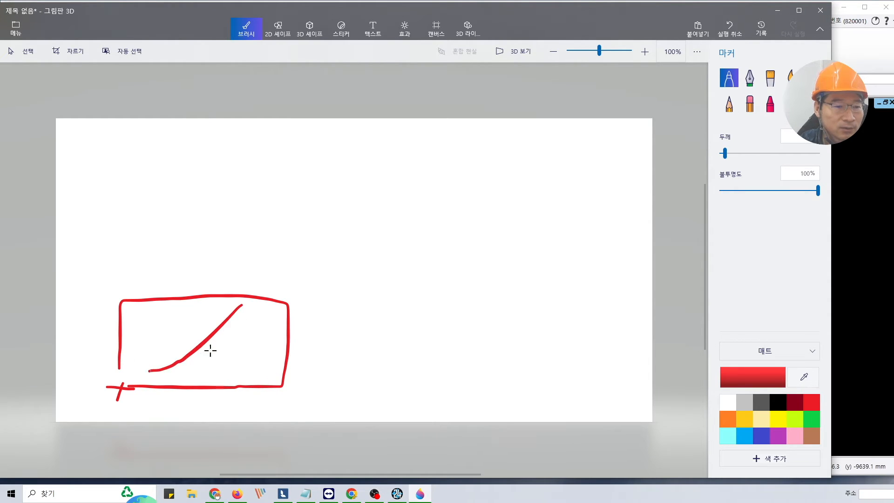
{"action": "left_click_drag", "start_coordinate": [177, 240], "coordinate": [207, 307]}
{"action": "mouse_move", "coordinate": [179, 294]}
{"action": "left_mouse_down"}
{"action": "mouse_move", "coordinate": [214, 322]}
{"action": "mouse_move", "coordinate": [222, 306]}
{"action": "left_mouse_up"}
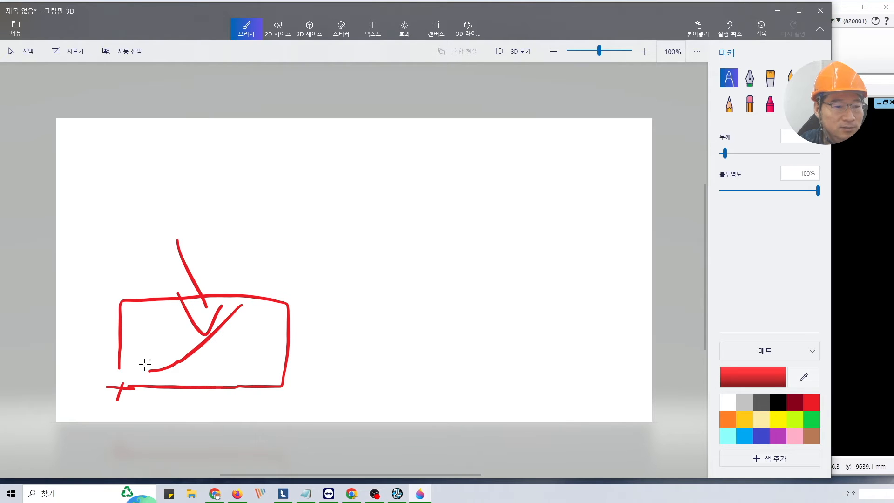
Step: Add a red arc over the rectangle's base, a boxed 50 m label below it, and small marks and an arrow inside
{"action": "mouse_move", "coordinate": [130, 387]}
{"action": "left_mouse_down"}
{"action": "mouse_move", "coordinate": [199, 359]}
{"action": "mouse_move", "coordinate": [272, 380]}
{"action": "left_mouse_up"}
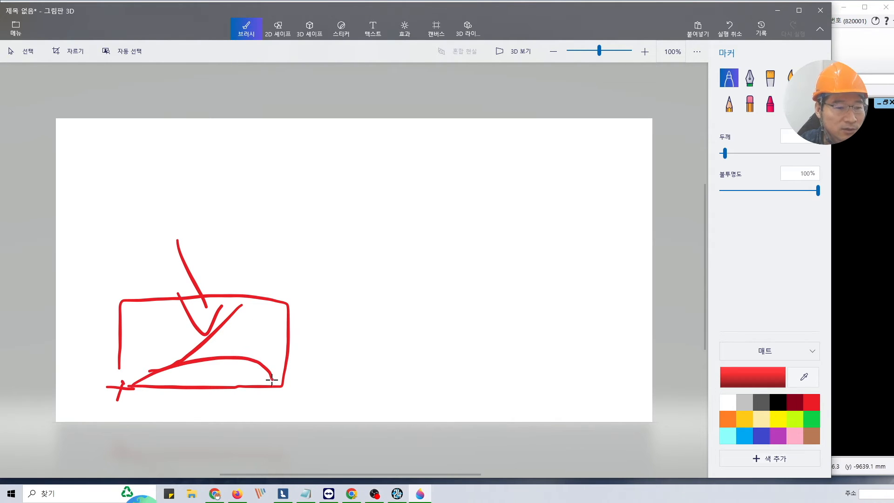
{"action": "left_click_drag", "start_coordinate": [188, 403], "coordinate": [187, 413]}
{"action": "mouse_move", "coordinate": [186, 404]}
{"action": "left_mouse_down"}
{"action": "mouse_move", "coordinate": [256, 401]}
{"action": "mouse_move", "coordinate": [279, 415]}
{"action": "mouse_move", "coordinate": [170, 396]}
{"action": "mouse_move", "coordinate": [188, 408]}
{"action": "left_mouse_up"}
{"action": "left_click_drag", "start_coordinate": [129, 386], "coordinate": [263, 388]}
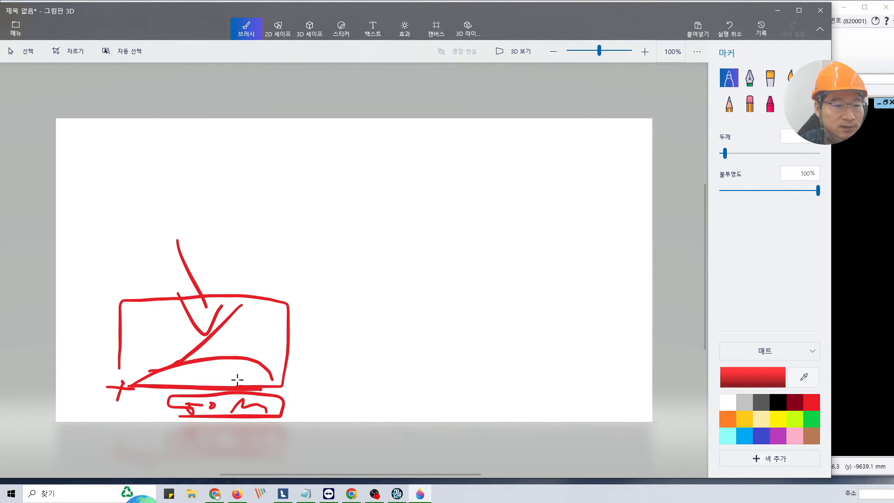
{"action": "mouse_move", "coordinate": [137, 321]}
{"action": "left_mouse_down"}
{"action": "mouse_move", "coordinate": [148, 350]}
{"action": "mouse_move", "coordinate": [161, 355]}
{"action": "left_mouse_up"}
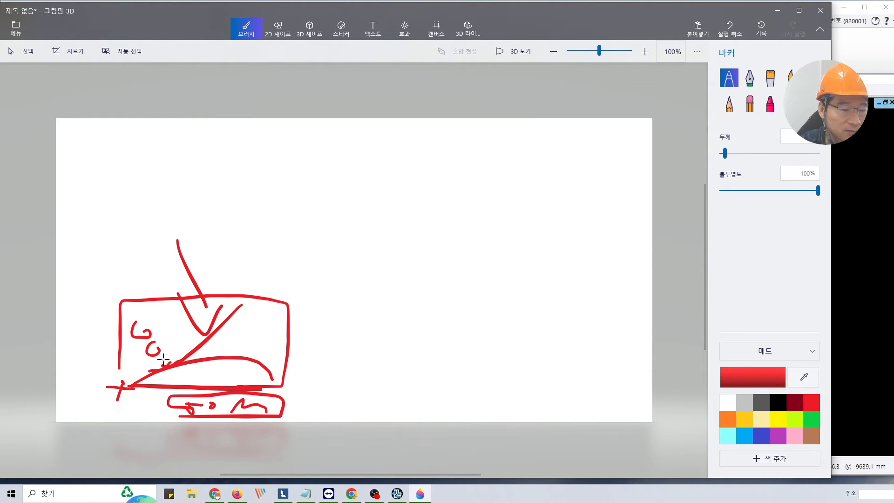
{"action": "mouse_move", "coordinate": [163, 359]}
{"action": "left_mouse_down"}
{"action": "mouse_move", "coordinate": [170, 350]}
{"action": "mouse_move", "coordinate": [187, 368]}
{"action": "mouse_move", "coordinate": [184, 357]}
{"action": "left_mouse_up"}
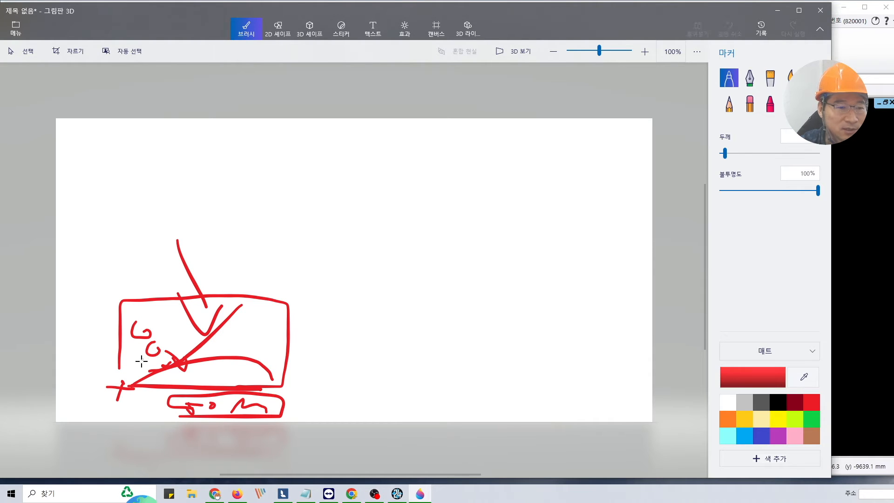
{"action": "left_click_drag", "start_coordinate": [128, 354], "coordinate": [142, 368]}
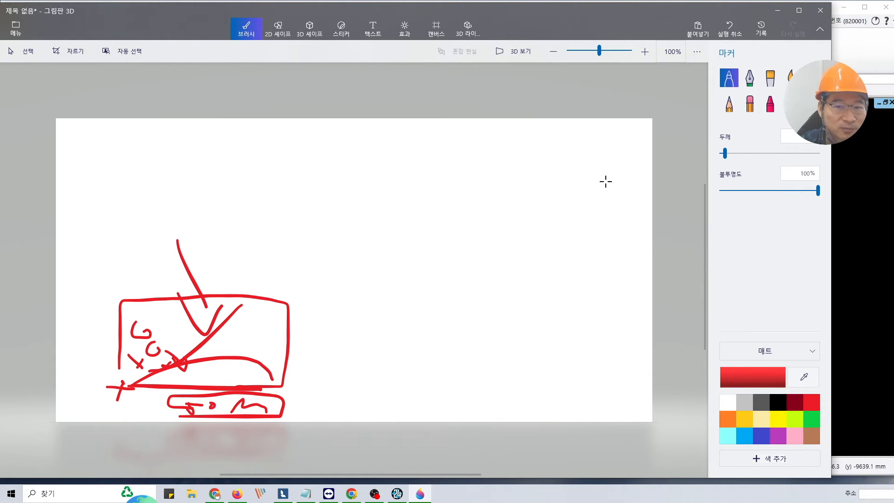
Step: Mark a red dot in the canvas's far upper corner, circle it in lime, and draw a lime arrow to the rectangle
{"action": "left_click_drag", "start_coordinate": [637, 132], "coordinate": [628, 138]}
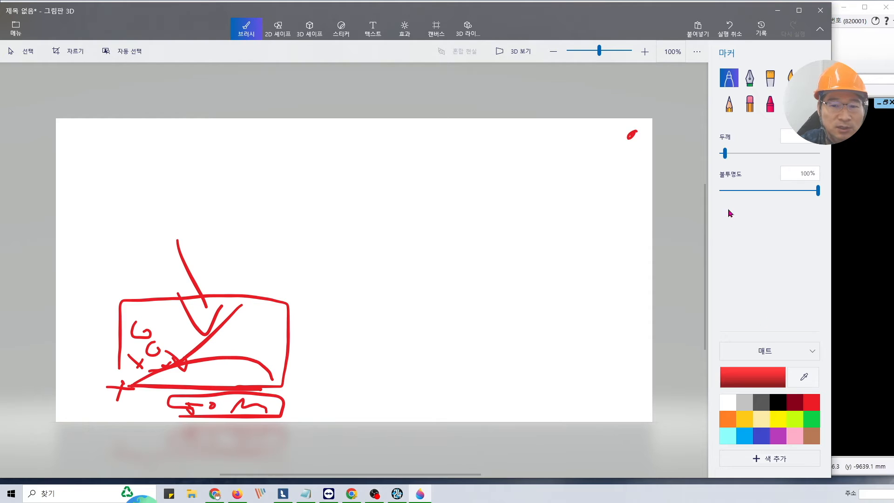
{"action": "left_click", "coordinate": [796, 423]}
{"action": "mouse_move", "coordinate": [639, 132]}
{"action": "left_mouse_down"}
{"action": "mouse_move", "coordinate": [611, 140]}
{"action": "mouse_move", "coordinate": [639, 135]}
{"action": "mouse_move", "coordinate": [621, 139]}
{"action": "mouse_move", "coordinate": [633, 190]}
{"action": "mouse_move", "coordinate": [627, 174]}
{"action": "mouse_move", "coordinate": [312, 288]}
{"action": "mouse_move", "coordinate": [294, 315]}
{"action": "left_mouse_up"}
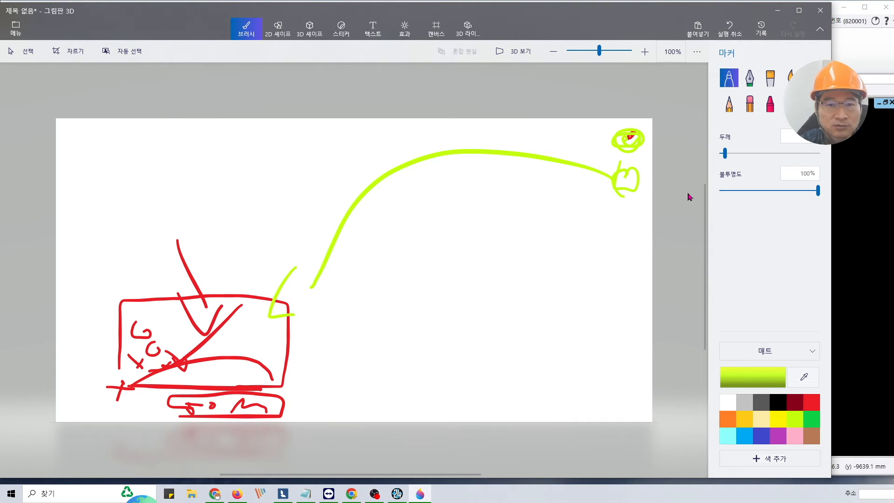
Step: Erase parts of the lime arrow and corner marks, and parts of the red rectangle's edges and arrow
{"action": "left_click", "coordinate": [749, 105]}
{"action": "mouse_move", "coordinate": [636, 164]}
{"action": "left_mouse_down"}
{"action": "mouse_move", "coordinate": [631, 136]}
{"action": "mouse_move", "coordinate": [614, 138]}
{"action": "mouse_move", "coordinate": [620, 179]}
{"action": "mouse_move", "coordinate": [487, 157]}
{"action": "mouse_move", "coordinate": [385, 182]}
{"action": "mouse_move", "coordinate": [326, 253]}
{"action": "mouse_move", "coordinate": [149, 283]}
{"action": "mouse_move", "coordinate": [297, 345]}
{"action": "left_mouse_up"}
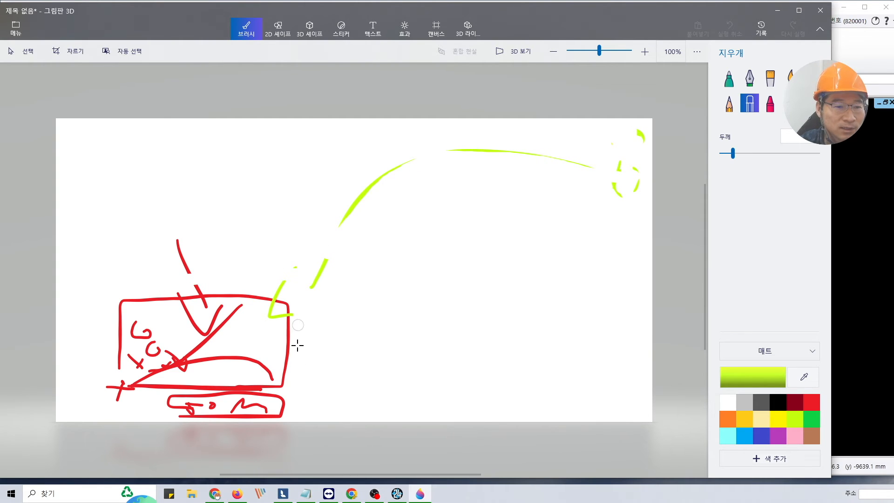
{"action": "left_click", "coordinate": [759, 438]}
{"action": "mouse_move", "coordinate": [116, 300]}
{"action": "left_mouse_down"}
{"action": "mouse_move", "coordinate": [293, 286]}
{"action": "mouse_move", "coordinate": [288, 370]}
{"action": "left_mouse_up"}
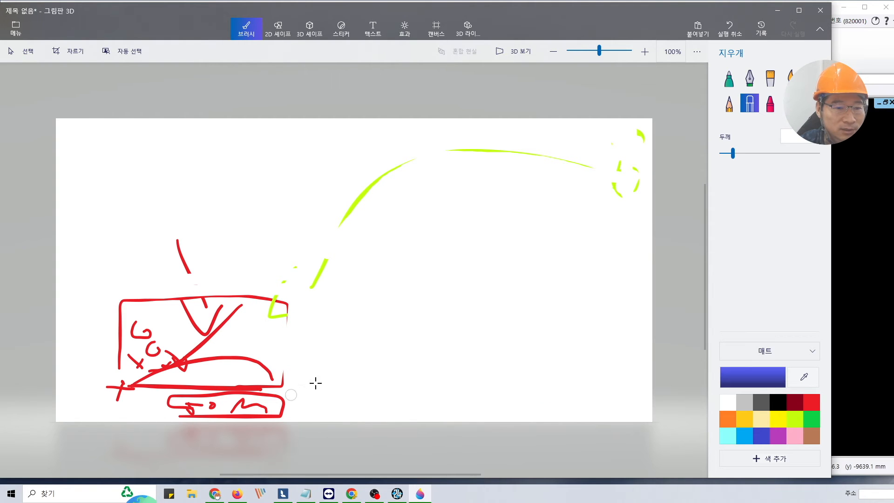
Step: Draw a light-blue outline around the red sketch and a large light-blue X with a small mark by the far corner
{"action": "left_click", "coordinate": [752, 432]}
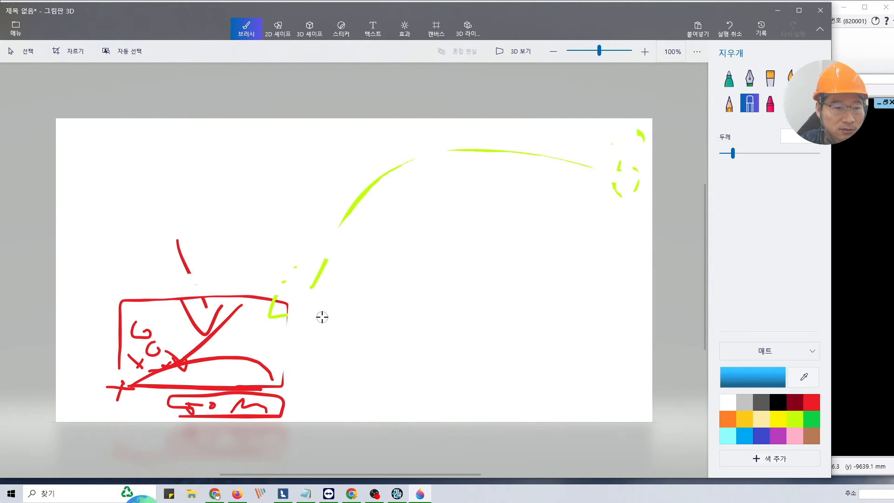
{"action": "left_click", "coordinate": [729, 79]}
{"action": "mouse_move", "coordinate": [332, 410]}
{"action": "left_mouse_down"}
{"action": "mouse_move", "coordinate": [134, 260]}
{"action": "mouse_move", "coordinate": [78, 379]}
{"action": "mouse_move", "coordinate": [321, 409]}
{"action": "left_mouse_up"}
{"action": "left_click_drag", "start_coordinate": [620, 141], "coordinate": [578, 236]}
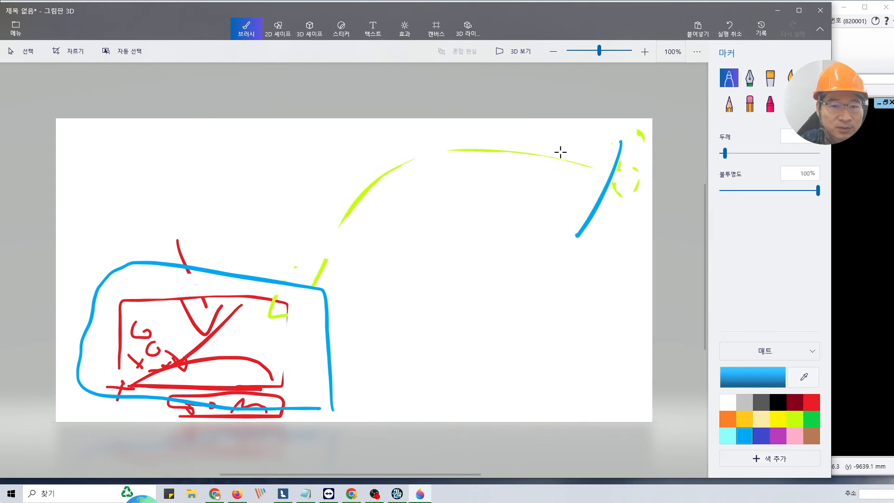
{"action": "left_click_drag", "start_coordinate": [554, 147], "coordinate": [641, 219]}
{"action": "left_click_drag", "start_coordinate": [639, 144], "coordinate": [628, 147]}
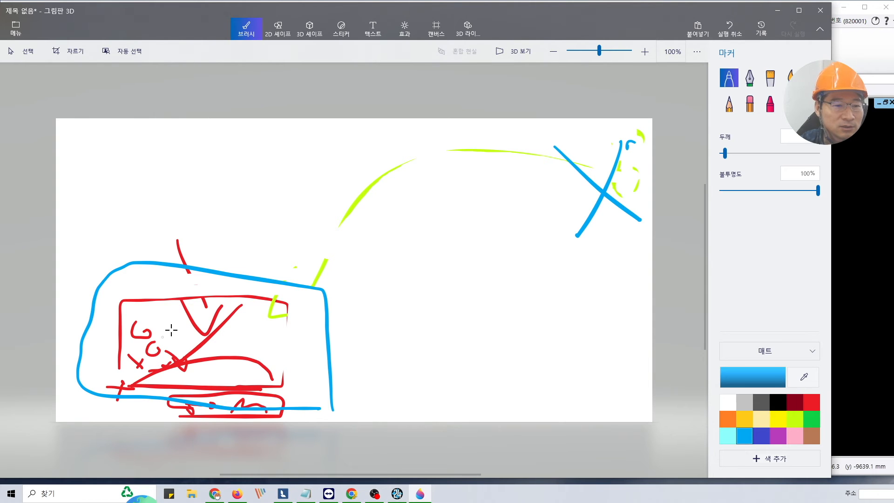
Step: Circle the outline's lower-left corner in light blue and draw an arrow and a second line from the red rectangle toward the X
{"action": "scroll", "coordinate": [249, 338], "scroll_direction": "down", "scroll_amount": 5}
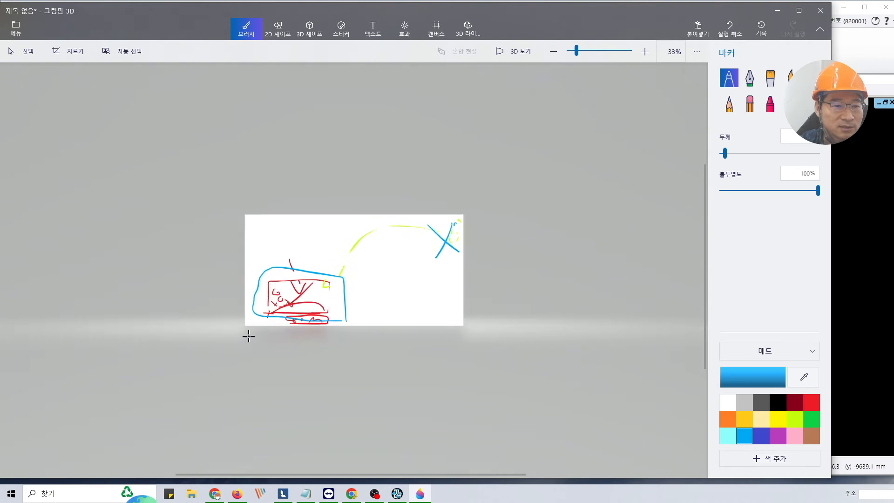
{"action": "left_click_drag", "start_coordinate": [284, 301], "coordinate": [286, 300]}
{"action": "left_click_drag", "start_coordinate": [423, 238], "coordinate": [423, 238]}
{"action": "mouse_move", "coordinate": [300, 289]}
{"action": "left_mouse_down"}
{"action": "mouse_move", "coordinate": [399, 246]}
{"action": "mouse_move", "coordinate": [391, 255]}
{"action": "left_mouse_up"}
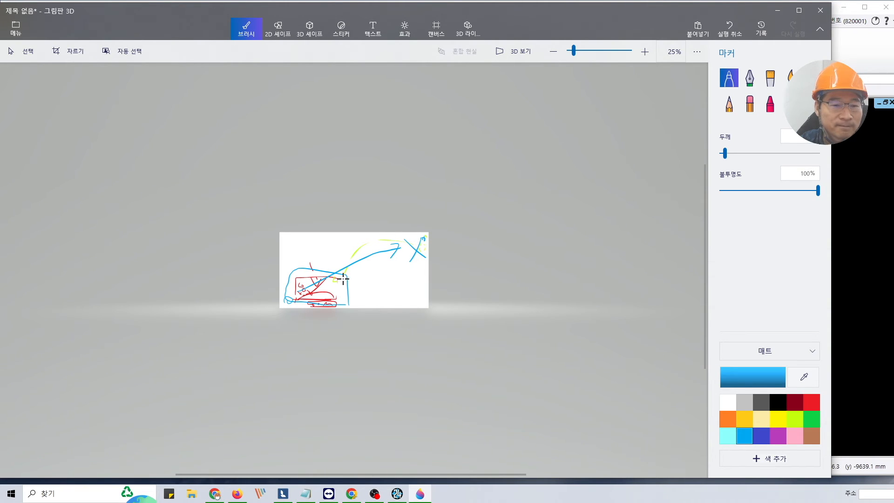
{"action": "left_click_drag", "start_coordinate": [343, 279], "coordinate": [403, 255]}
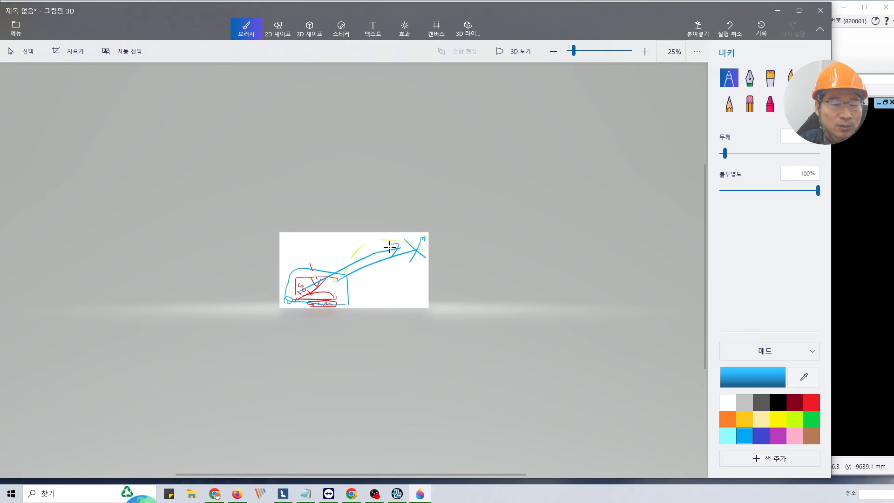
Step: Draw a large light-blue frame around the edge of the whole canvas, enclosing the rectangle and the X
{"action": "scroll", "coordinate": [356, 287], "scroll_direction": "up", "scroll_amount": 5}
{"action": "scroll", "coordinate": [357, 289], "scroll_direction": "up", "scroll_amount": 2}
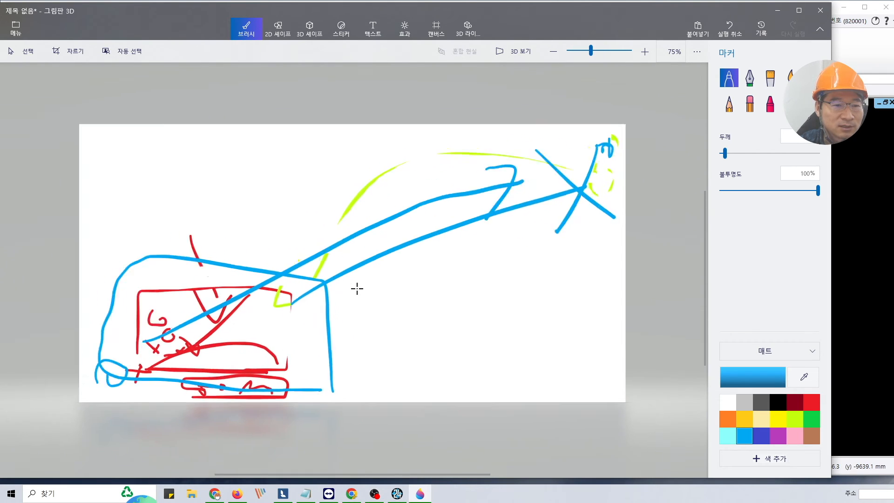
{"action": "scroll", "coordinate": [357, 289], "scroll_direction": "down", "scroll_amount": 1}
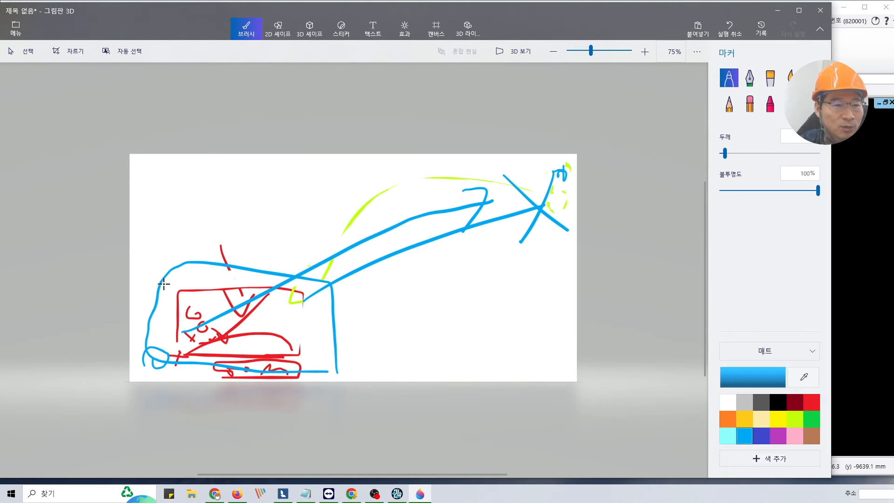
{"action": "mouse_move", "coordinate": [135, 155]}
{"action": "left_mouse_down"}
{"action": "mouse_move", "coordinate": [479, 156]}
{"action": "mouse_move", "coordinate": [573, 326]}
{"action": "mouse_move", "coordinate": [362, 389]}
{"action": "mouse_move", "coordinate": [166, 375]}
{"action": "mouse_move", "coordinate": [146, 180]}
{"action": "left_mouse_up"}
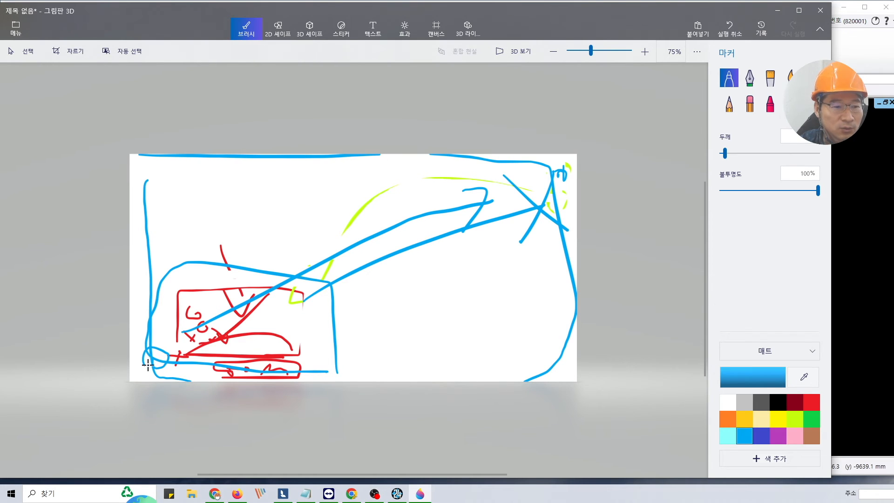
Step: Add a light-blue stroke and a red stroke crossing at the red rectangle's lower-left corner beside the circled point
{"action": "left_click_drag", "start_coordinate": [148, 364], "coordinate": [149, 359]}
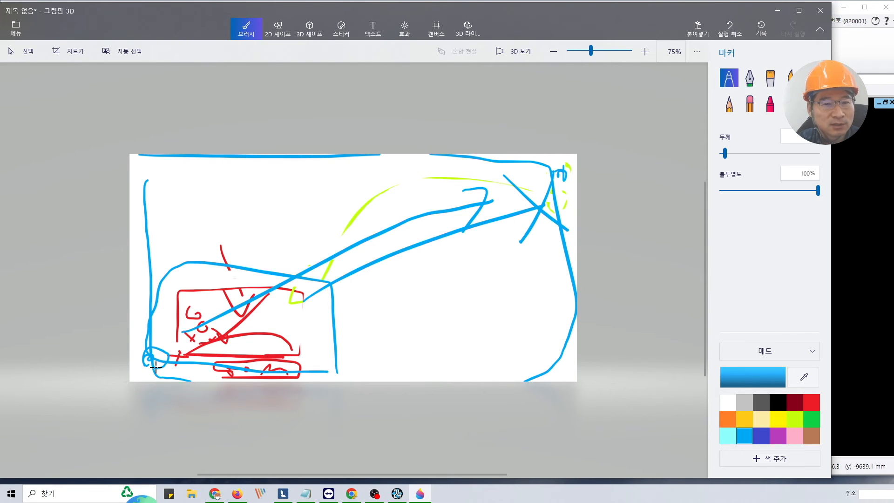
{"action": "mouse_move", "coordinate": [186, 365]}
{"action": "left_mouse_down"}
{"action": "mouse_move", "coordinate": [164, 339]}
{"action": "mouse_move", "coordinate": [186, 353]}
{"action": "left_mouse_up"}
{"action": "left_click", "coordinate": [812, 403]}
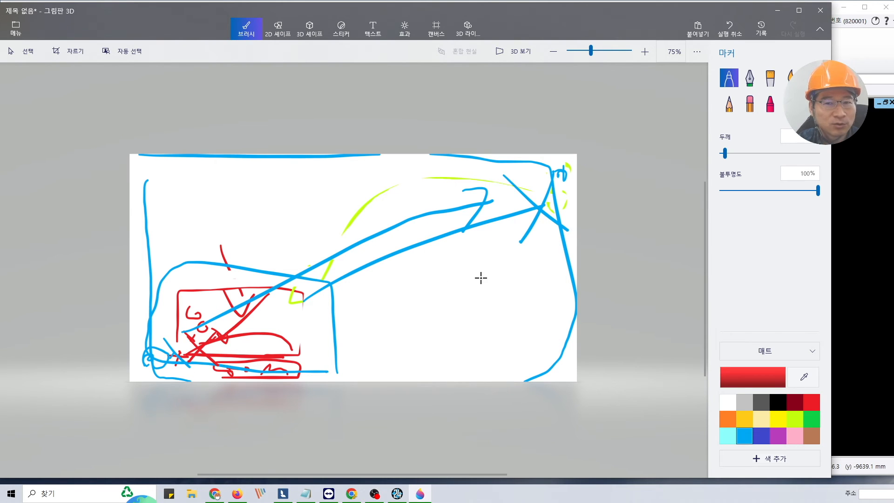
Step: Switch to ARCHLine.XP and create a new project without saving the current one, accepting the default project properties
{"action": "left_click", "coordinate": [778, 10]}
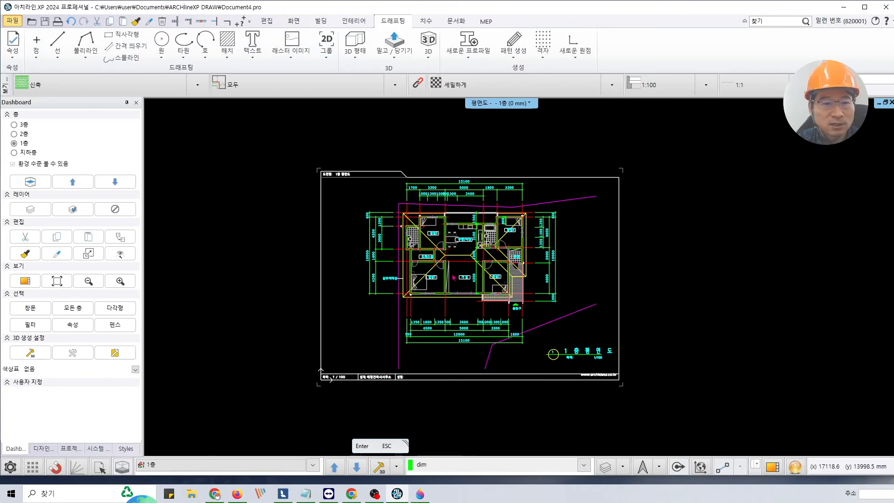
{"action": "left_click", "coordinate": [13, 23]}
{"action": "left_click", "coordinate": [52, 41]}
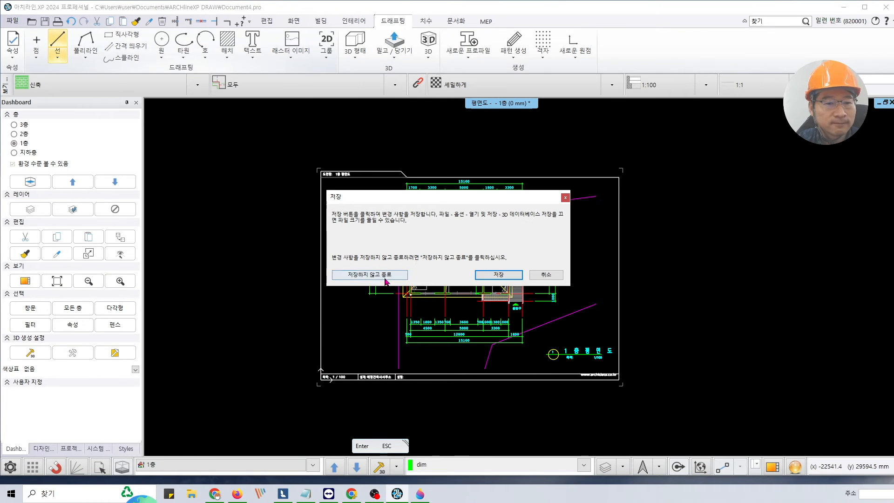
{"action": "left_click", "coordinate": [392, 274]}
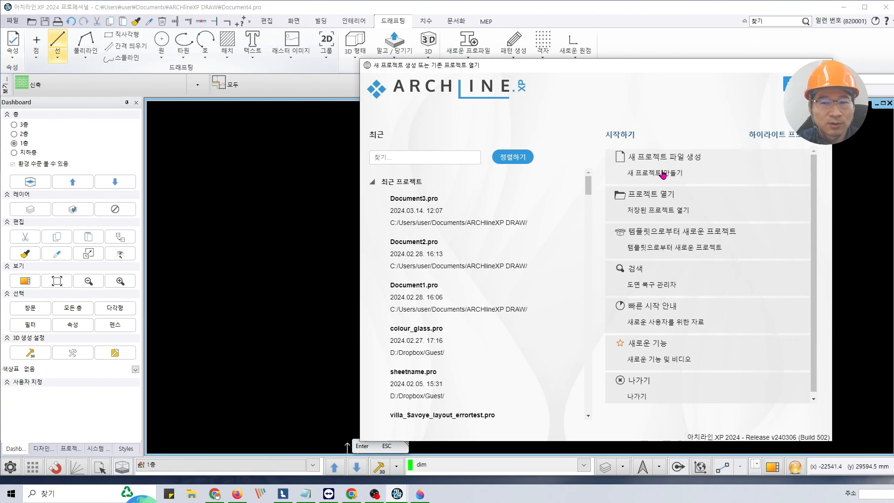
{"action": "left_click", "coordinate": [663, 174]}
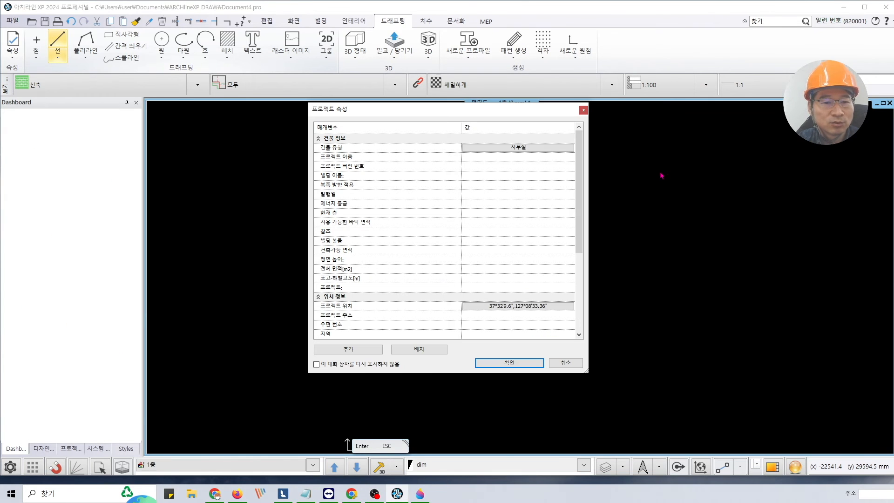
{"action": "left_click", "coordinate": [510, 363]}
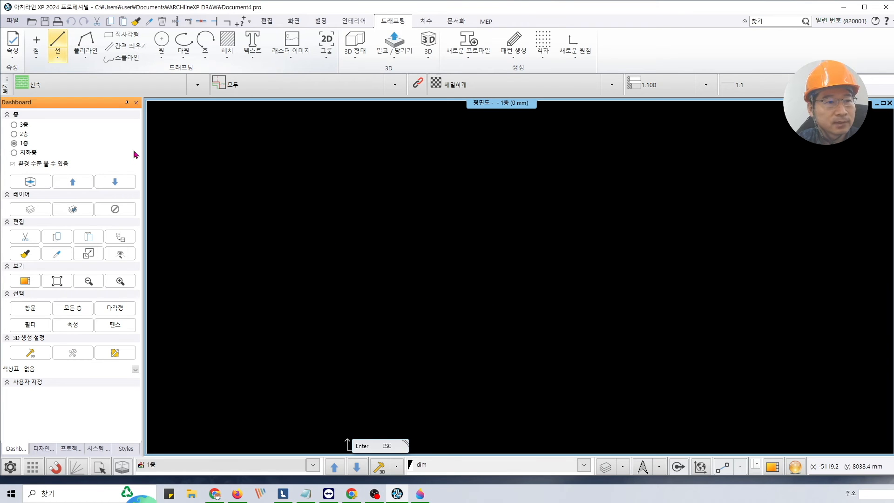
Step: Open location.dwg from the desktop for DWG import, with the file preview turned on
{"action": "left_click", "coordinate": [13, 20]}
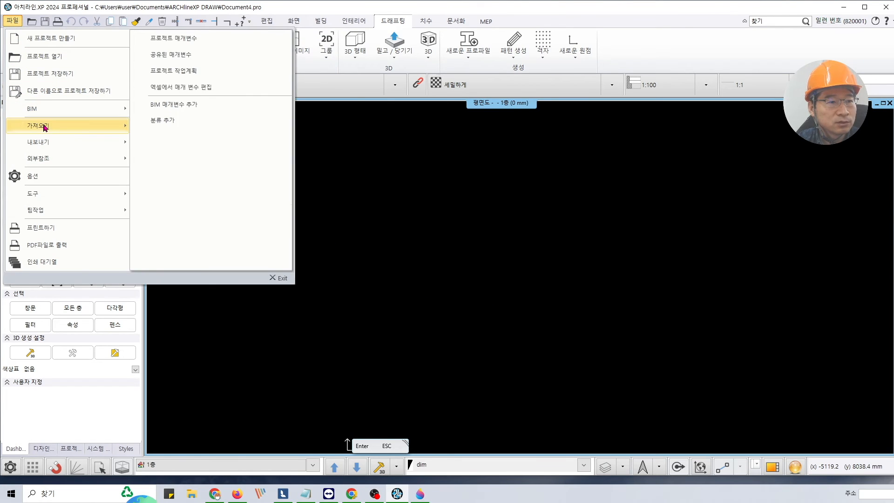
{"action": "mouse_move", "coordinate": [55, 125]}
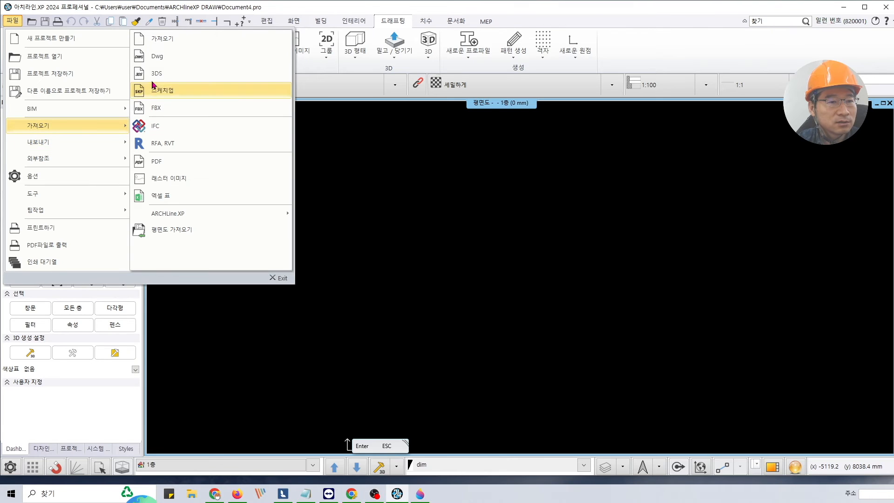
{"action": "left_click", "coordinate": [157, 58]}
{"action": "left_click", "coordinate": [274, 209]}
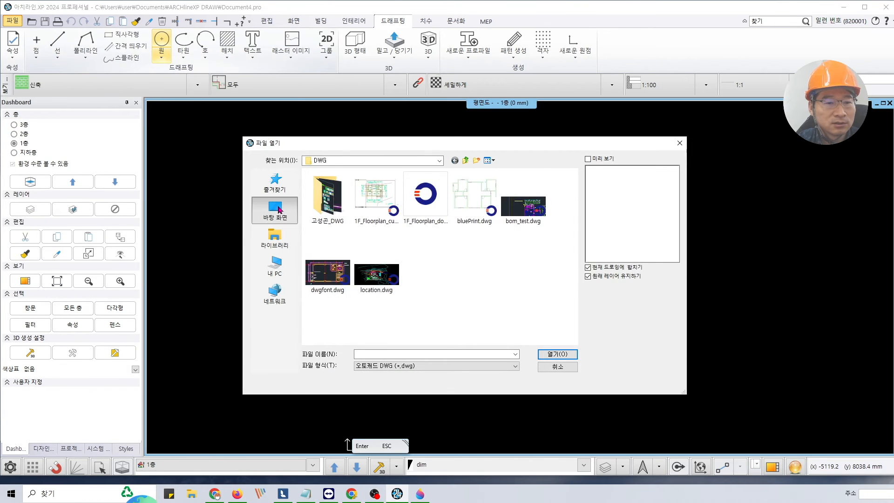
{"action": "left_click", "coordinate": [376, 274]}
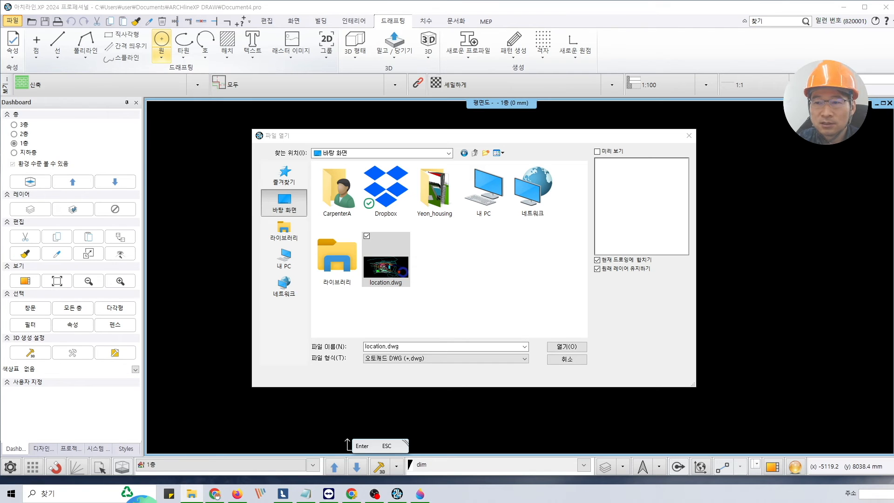
{"action": "left_click", "coordinate": [598, 151]}
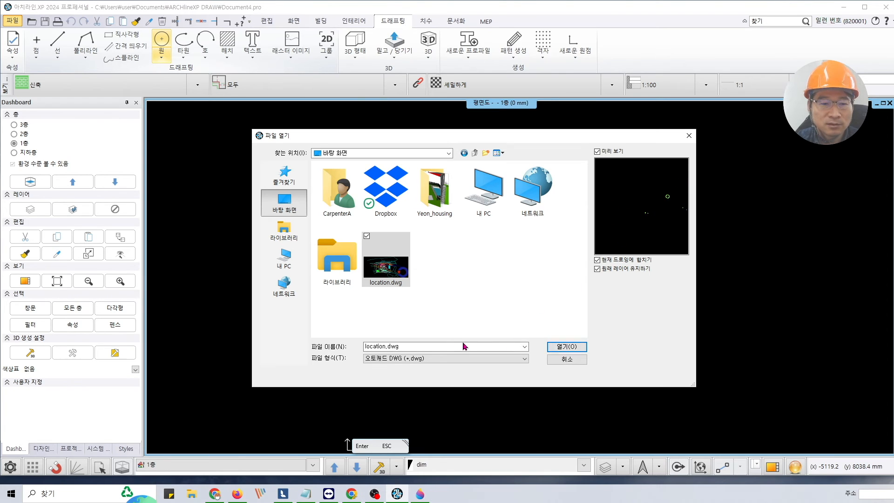
{"action": "left_click", "coordinate": [563, 347]}
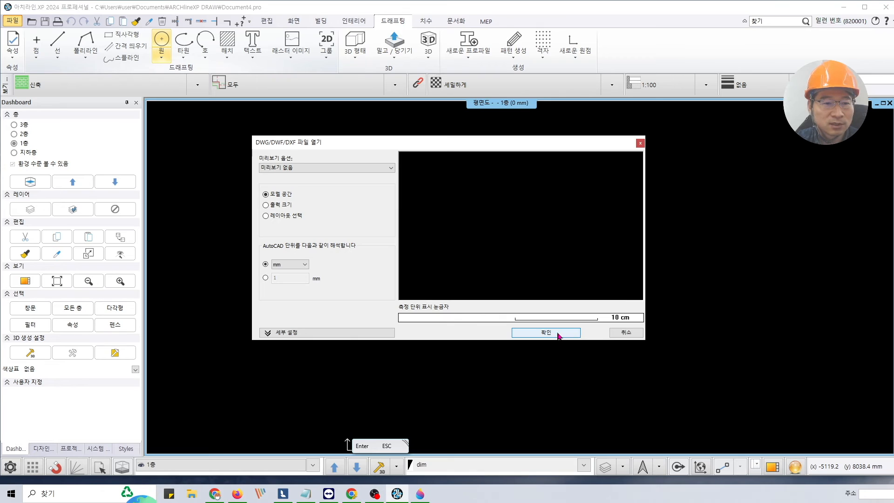
Step: Expand the detailed import settings, then accept the model-space import in mm with placement at a new origin
{"action": "left_click", "coordinate": [343, 333]}
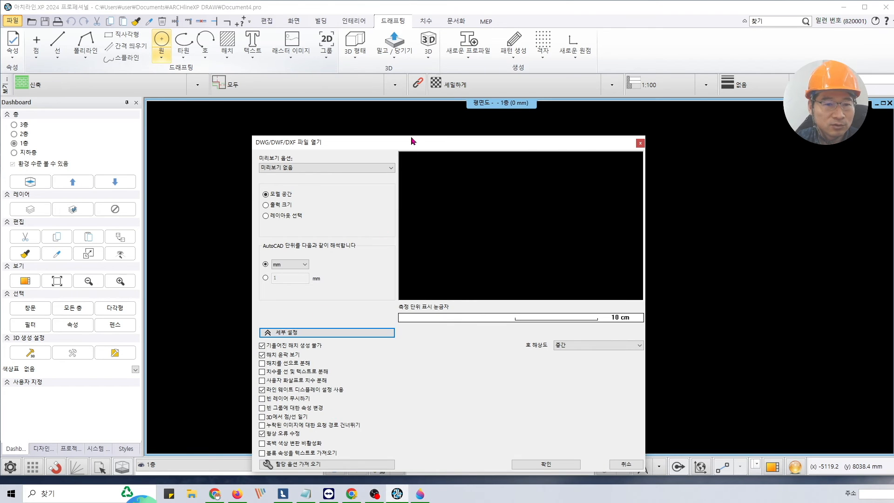
{"action": "left_click_drag", "start_coordinate": [411, 141], "coordinate": [354, 129]}
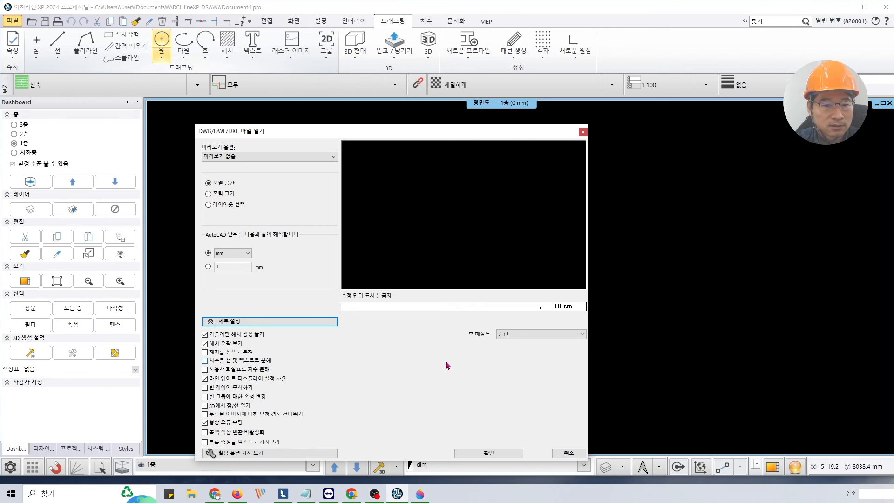
{"action": "left_click", "coordinate": [471, 454]}
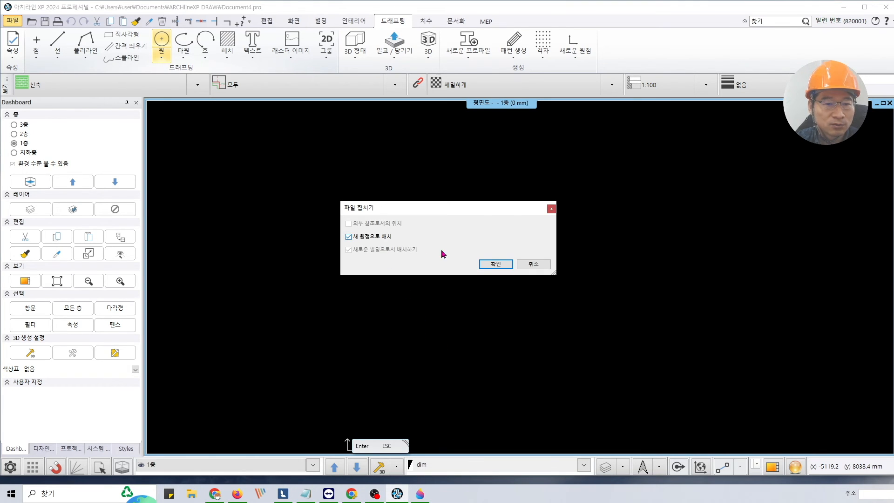
{"action": "left_click", "coordinate": [496, 264]}
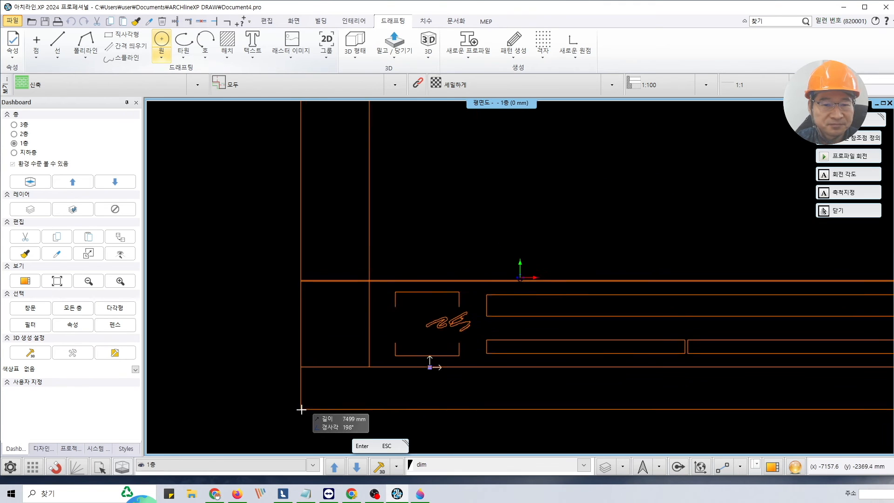
Step: Examine the full extent of the imported drawing's outline and its distance from the insertion point
{"action": "scroll", "coordinate": [301, 409], "scroll_direction": "down", "scroll_amount": 5}
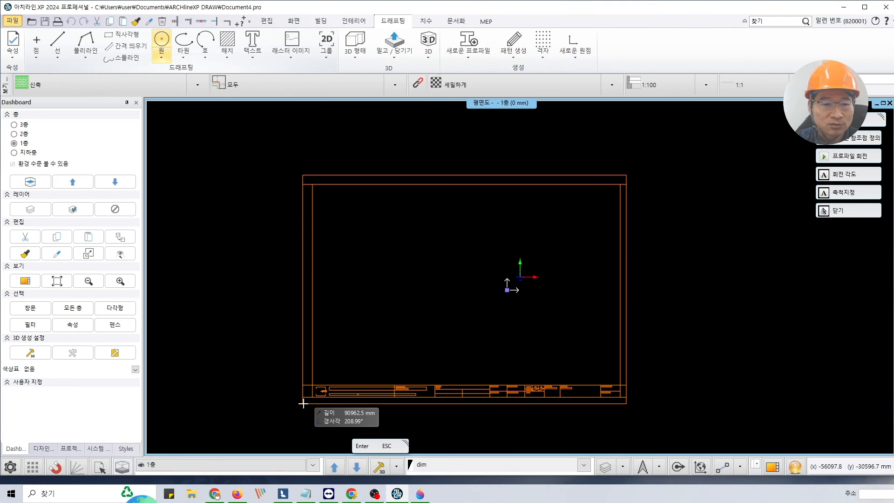
{"action": "scroll", "coordinate": [366, 320], "scroll_direction": "down", "scroll_amount": 3}
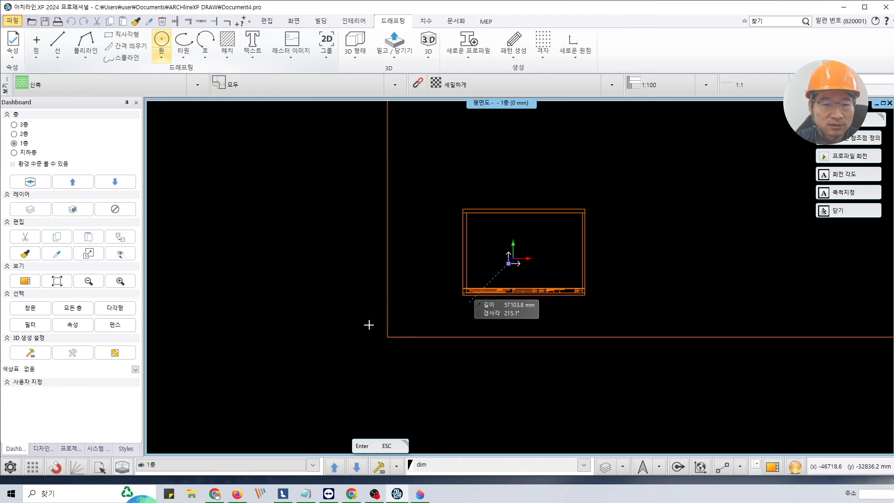
{"action": "scroll", "coordinate": [369, 325], "scroll_direction": "down", "scroll_amount": 5}
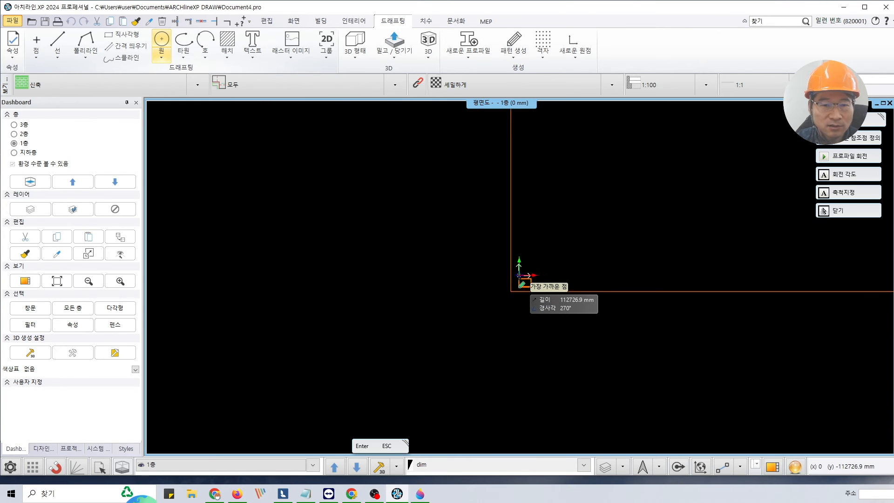
{"action": "scroll", "coordinate": [520, 283], "scroll_direction": "down", "scroll_amount": 3}
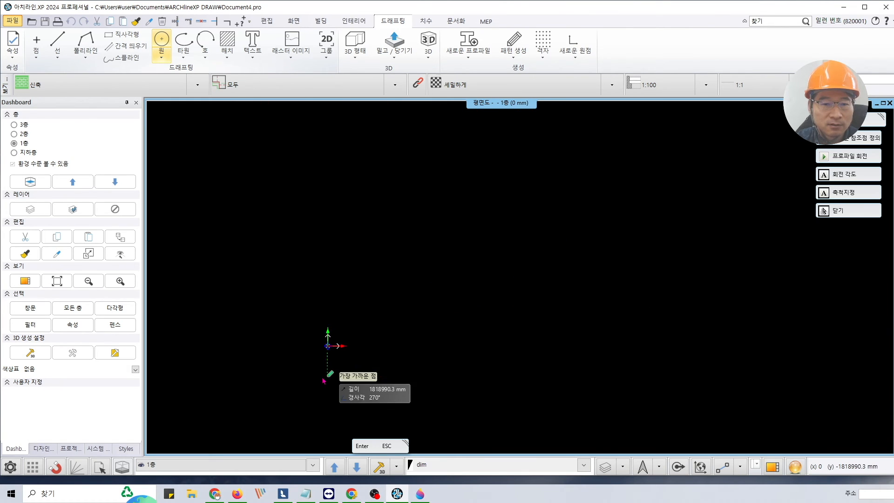
{"action": "scroll", "coordinate": [324, 368], "scroll_direction": "up", "scroll_amount": 5}
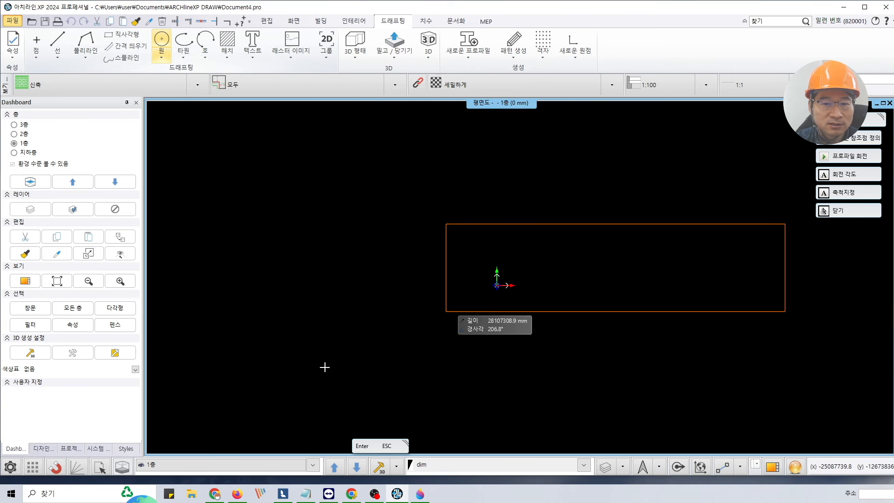
{"action": "scroll", "coordinate": [355, 308], "scroll_direction": "down", "scroll_amount": 3}
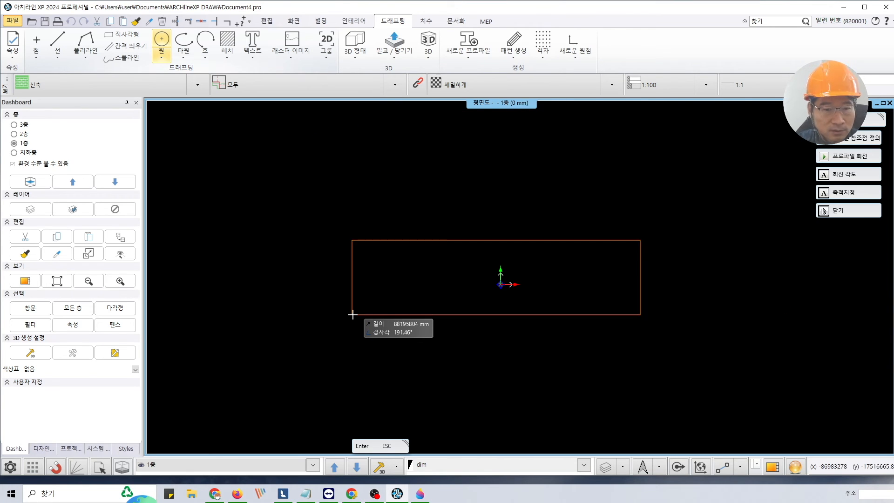
{"action": "scroll", "coordinate": [352, 313], "scroll_direction": "up", "scroll_amount": 2}
{"action": "middle_click_drag", "start_coordinate": [352, 314], "coordinate": [221, 333]}
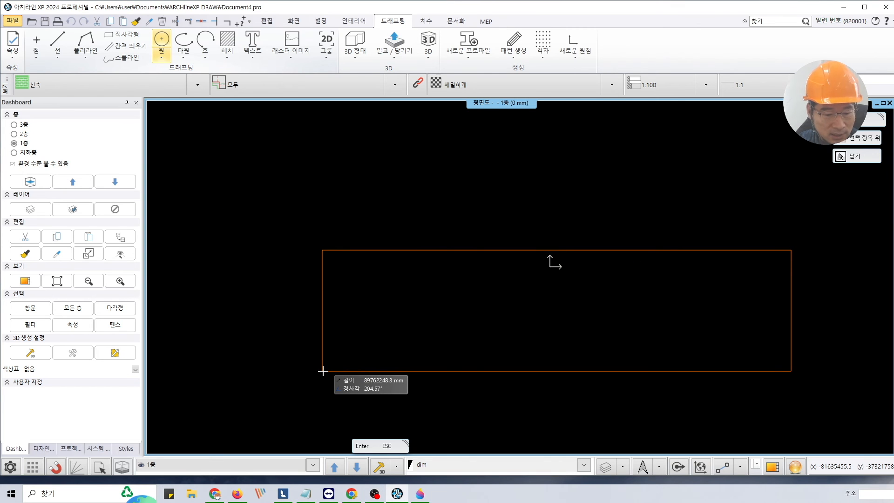
Step: Capture the outline area as a screenshot in Snagit and frame the outline's lower-left corner with a small red rectangle
{"action": "key", "text": "ctrl+Print"}
{"action": "left_click_drag", "start_coordinate": [229, 178], "coordinate": [774, 368]}
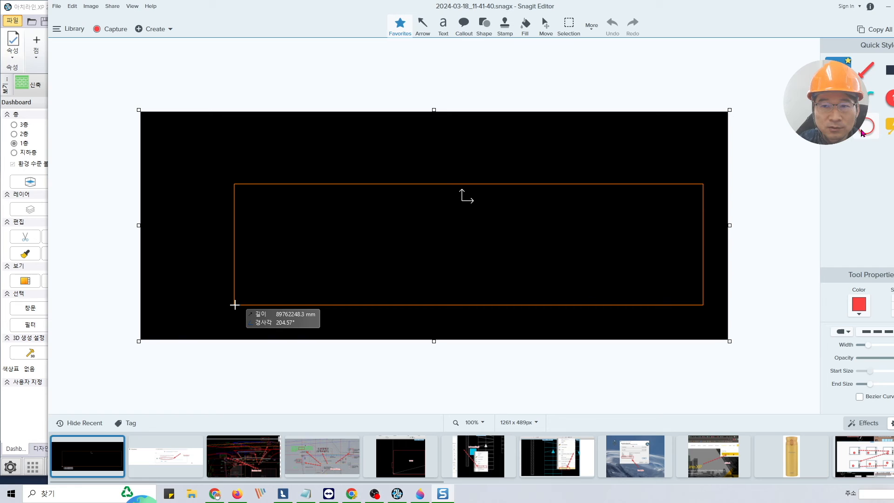
{"action": "left_click", "coordinate": [862, 129]}
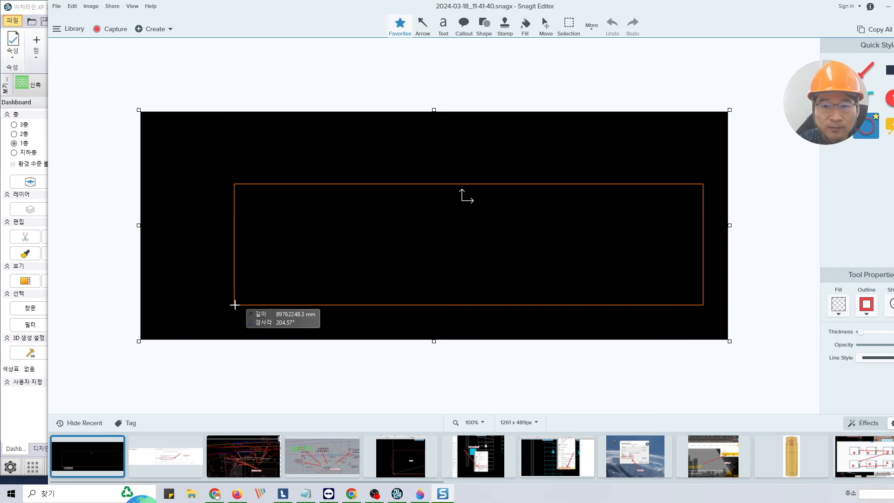
{"action": "left_click_drag", "start_coordinate": [227, 296], "coordinate": [248, 308]}
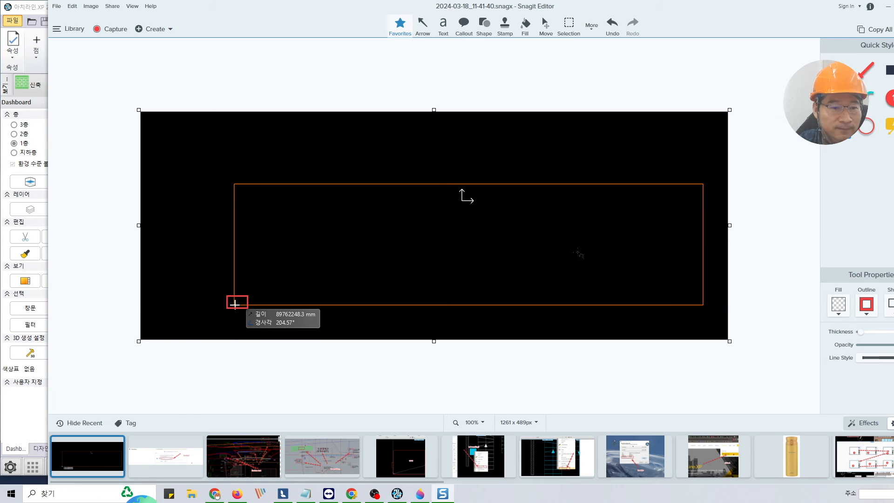
Step: Draw four red dashed arrows inside the captured outline, pointing outward toward its upper-right, lower-right and upper-left areas
{"action": "left_click", "coordinate": [837, 62]}
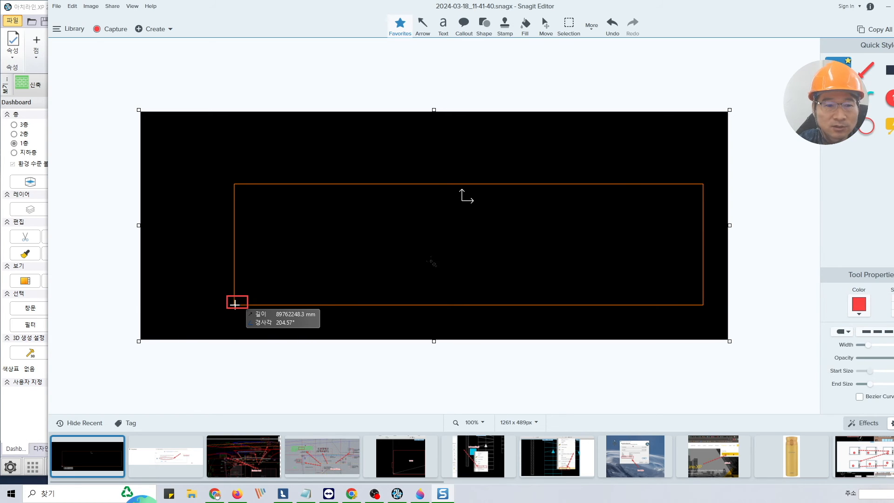
{"action": "left_click_drag", "start_coordinate": [416, 261], "coordinate": [694, 190]}
{"action": "left_click_drag", "start_coordinate": [386, 228], "coordinate": [347, 205]}
{"action": "left_click_drag", "start_coordinate": [577, 262], "coordinate": [668, 297]}
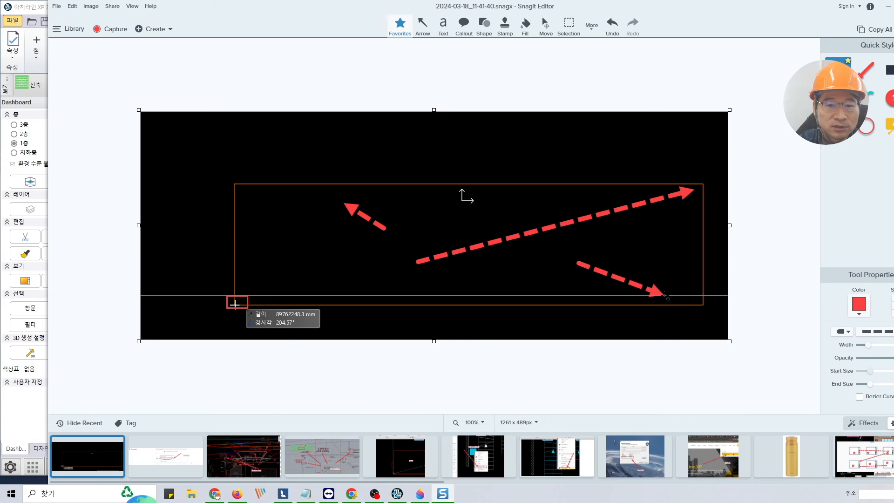
{"action": "left_click_drag", "start_coordinate": [283, 234], "coordinate": [250, 205]}
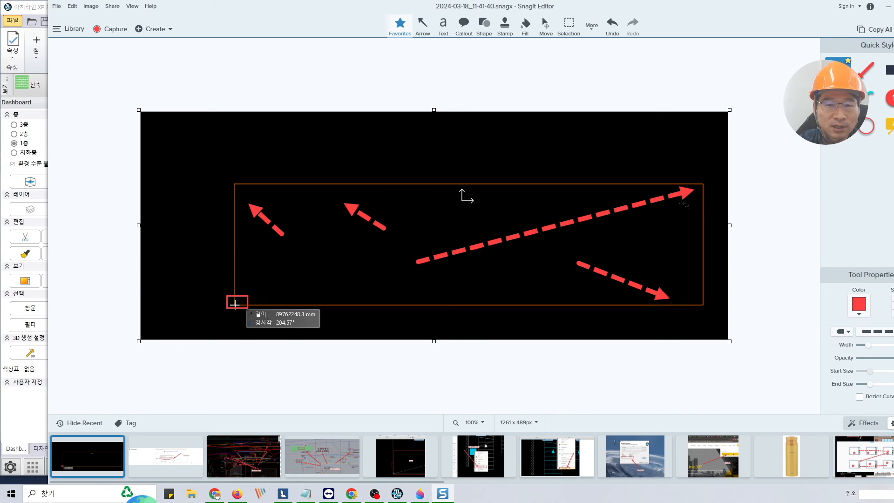
Step: Return to ARCHLine.XP and place the imported drawing's lower-left corner at the project origin
{"action": "left_click", "coordinate": [889, 8]}
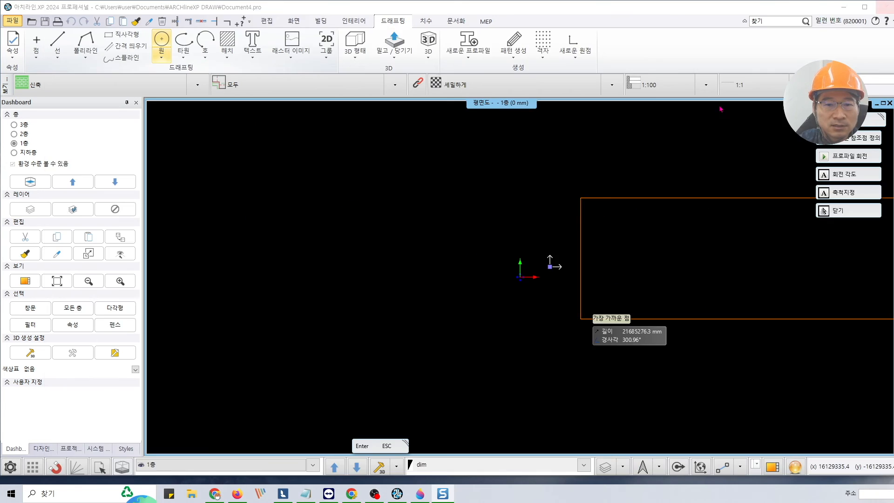
{"action": "left_click", "coordinate": [546, 271]}
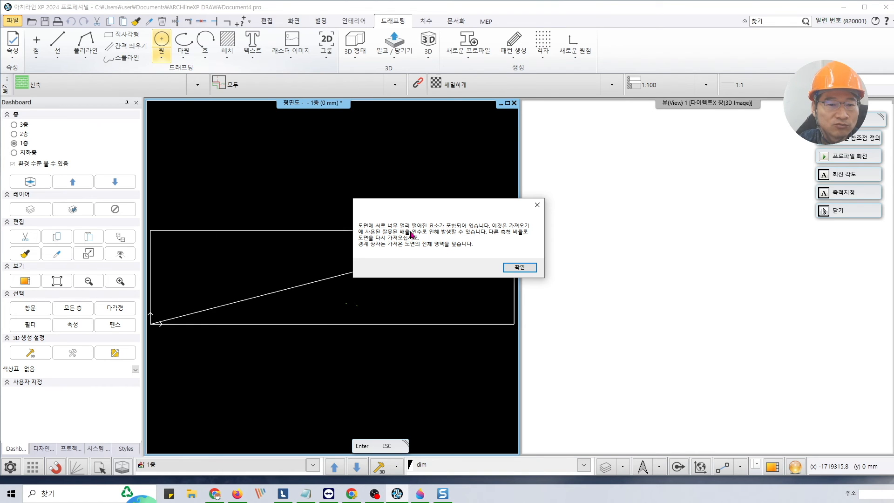
Step: Capture the import warning dialog with its surroundings as a Snagit screenshot, then dismiss the dialog
{"action": "key", "text": "Print"}
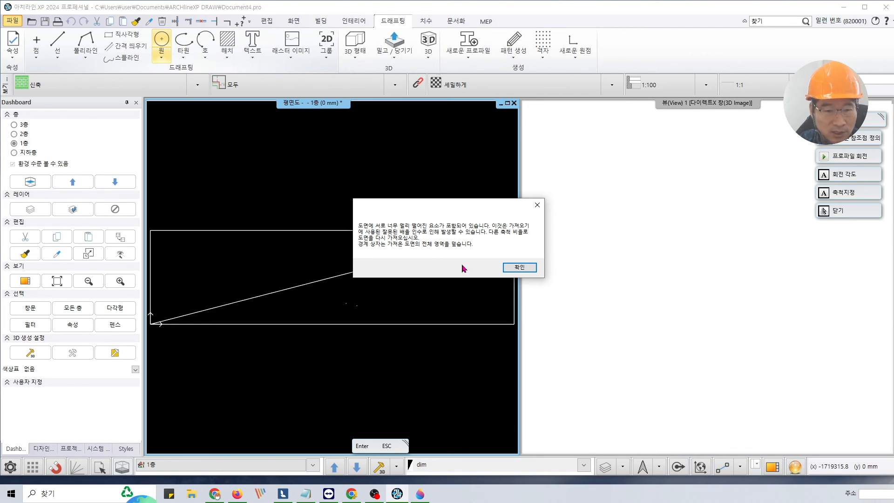
{"action": "left_click_drag", "start_coordinate": [337, 180], "coordinate": [592, 303]}
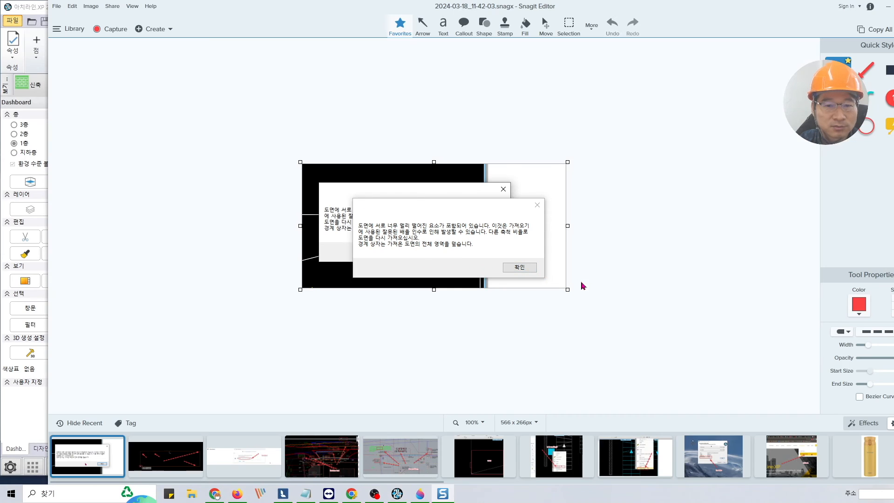
{"action": "left_click", "coordinate": [529, 270]}
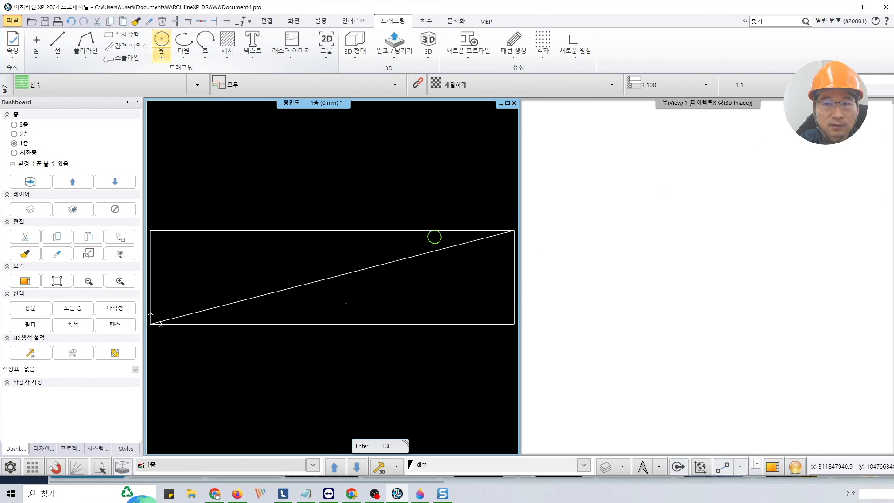
Step: Switch to Snagit and mark the warning's text about far-apart elements with a red rectangle and a dashed red arrow
{"action": "left_click", "coordinate": [442, 493]}
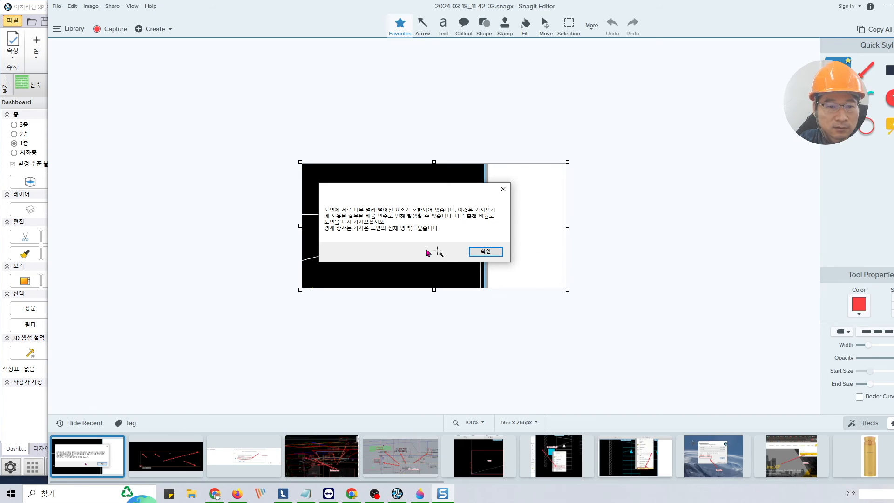
{"action": "scroll", "coordinate": [439, 252], "scroll_direction": "up", "scroll_amount": 3, "text": "ctrl"}
{"action": "scroll", "coordinate": [438, 252], "scroll_direction": "up", "scroll_amount": 1, "text": "ctrl"}
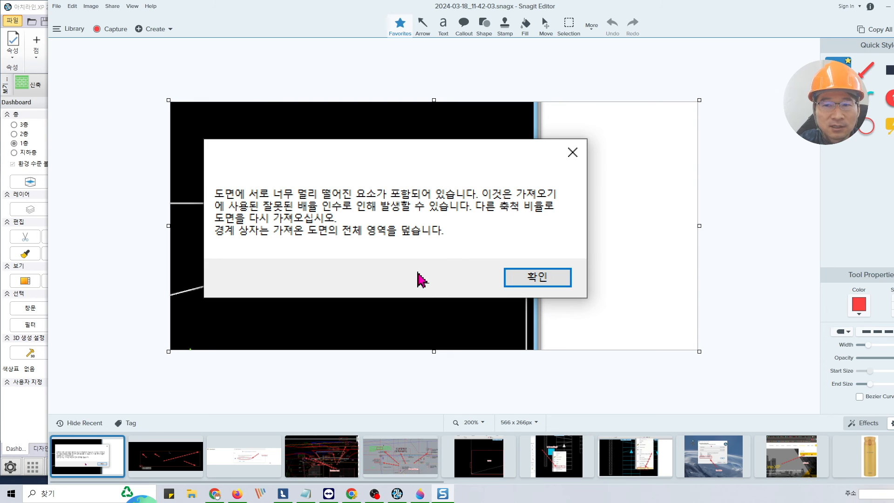
{"action": "left_click", "coordinate": [838, 126]}
{"action": "left_click_drag", "start_coordinate": [300, 177], "coordinate": [420, 201]}
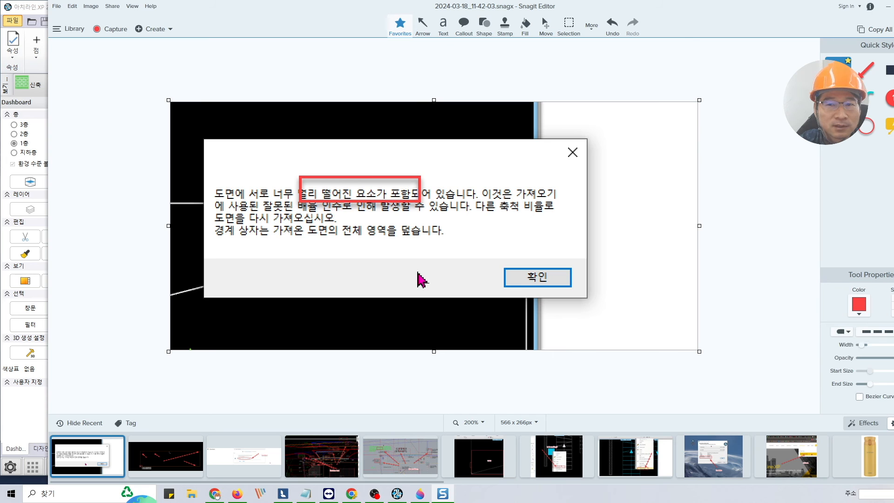
{"action": "left_click_drag", "start_coordinate": [479, 152], "coordinate": [417, 177]}
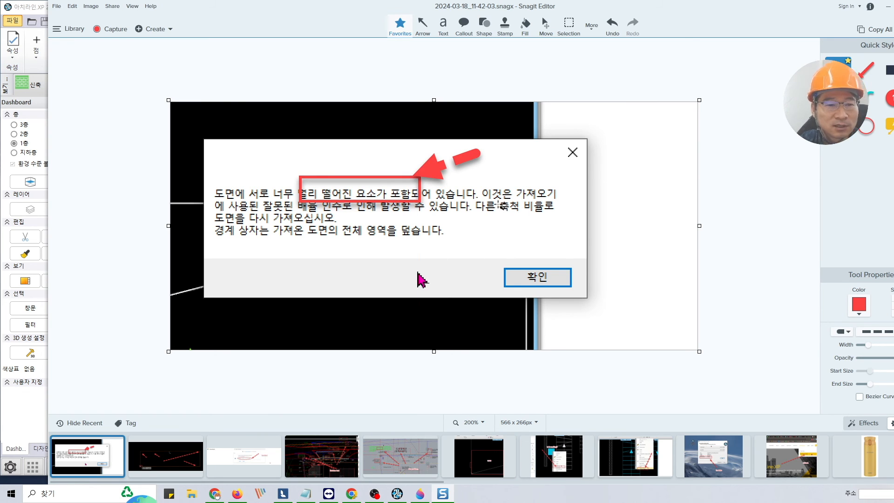
Step: Return to ARCHLine.XP and maximize the ground plan window to show the whole bounding box
{"action": "left_click", "coordinate": [887, 6]}
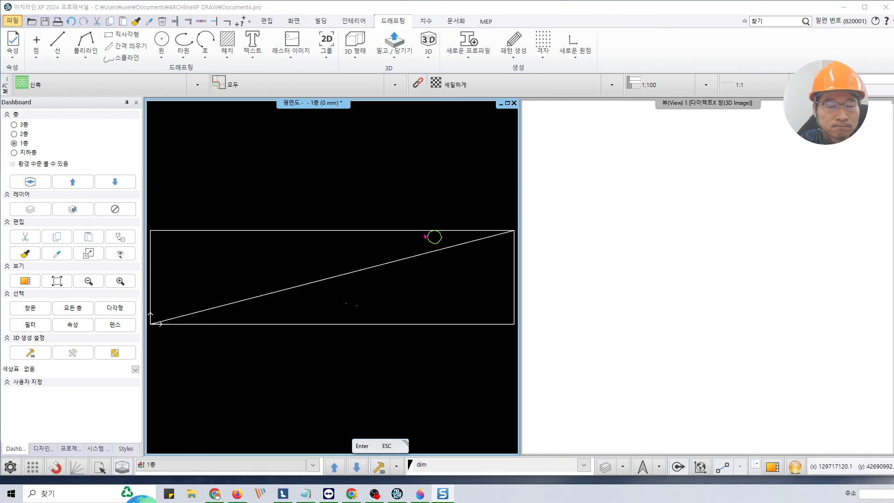
{"action": "middle_click_drag", "start_coordinate": [311, 252], "coordinate": [339, 223]}
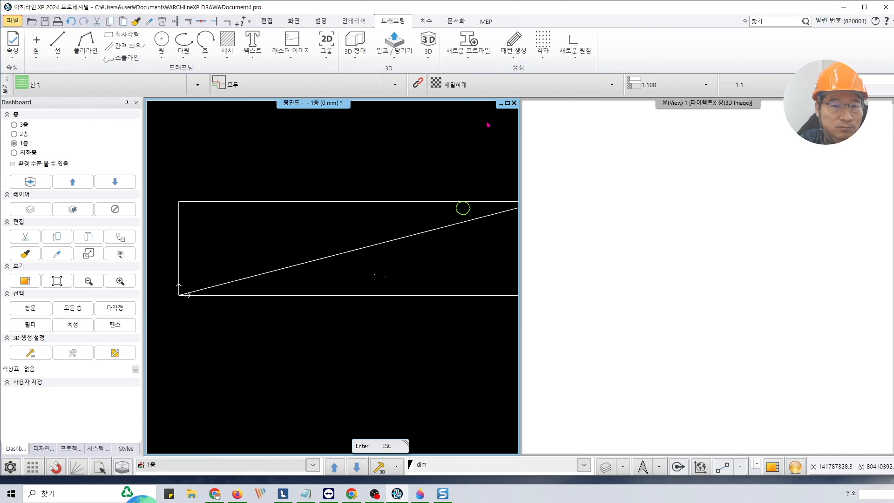
{"action": "left_click", "coordinate": [507, 103]}
{"action": "middle_click_drag", "start_coordinate": [262, 286], "coordinate": [431, 259]}
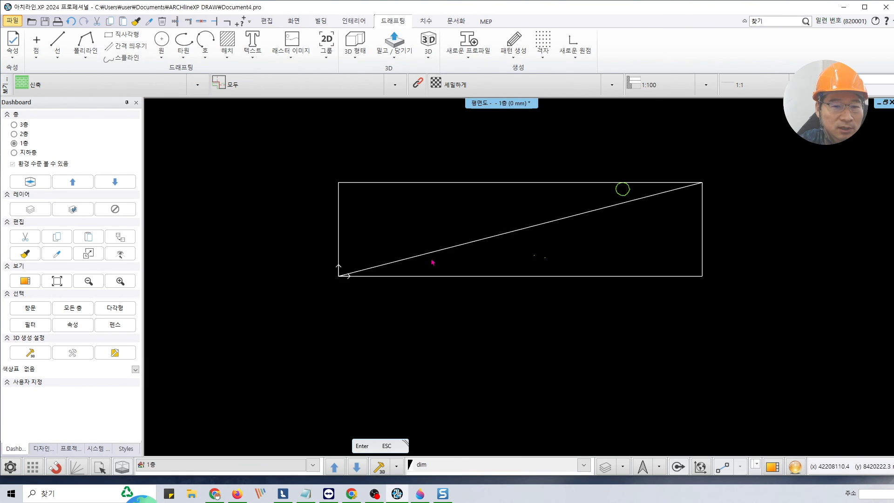
Step: Examine the scattered plant symbols inside the bounding box and the site drawing at its lower-left corner
{"action": "scroll", "coordinate": [435, 258], "scroll_direction": "up", "scroll_amount": 2}
{"action": "middle_click_drag", "start_coordinate": [767, 281], "coordinate": [542, 317]}
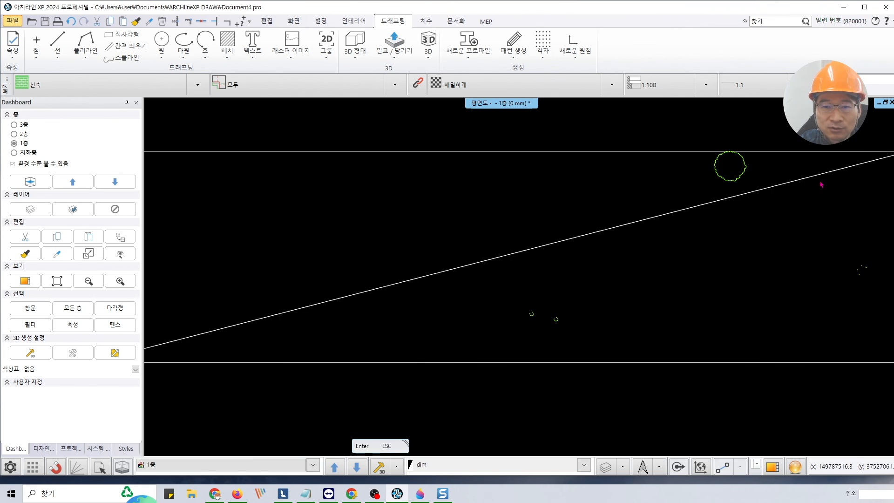
{"action": "middle_click_drag", "start_coordinate": [820, 182], "coordinate": [607, 242]}
{"action": "scroll", "coordinate": [676, 309], "scroll_direction": "up", "scroll_amount": 4}
{"action": "scroll", "coordinate": [569, 185], "scroll_direction": "down", "scroll_amount": 3}
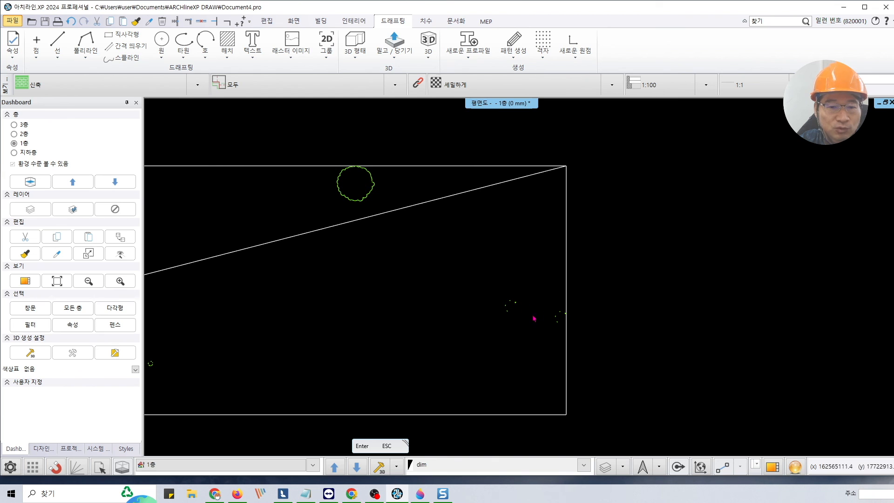
{"action": "middle_click_drag", "start_coordinate": [214, 173], "coordinate": [346, 181]}
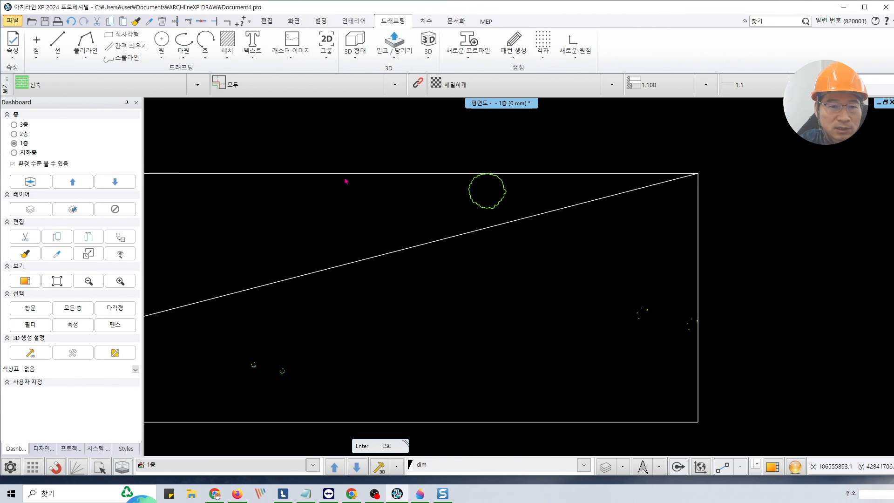
{"action": "scroll", "coordinate": [375, 348], "scroll_direction": "down", "scroll_amount": 2}
{"action": "middle_click_drag", "start_coordinate": [191, 324], "coordinate": [453, 273]}
{"action": "scroll", "coordinate": [329, 305], "scroll_direction": "up", "scroll_amount": 4}
{"action": "scroll", "coordinate": [416, 298], "scroll_direction": "up", "scroll_amount": 8}
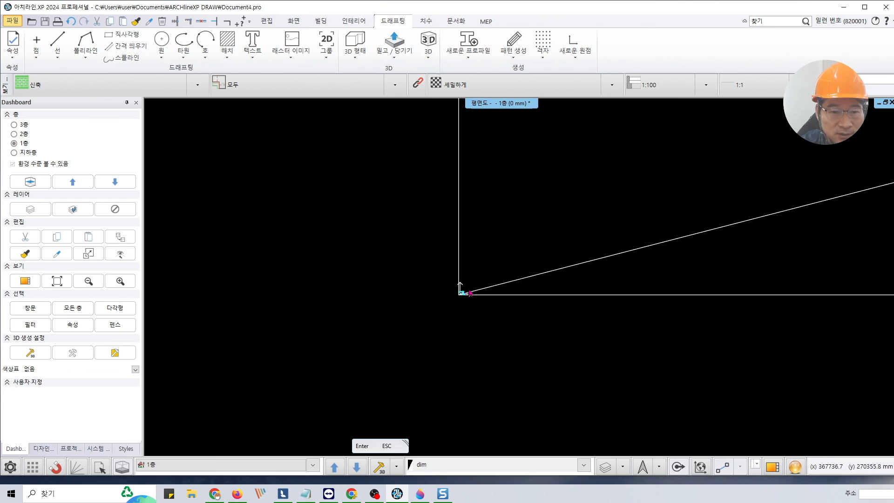
{"action": "scroll", "coordinate": [516, 294], "scroll_direction": "up", "scroll_amount": 8}
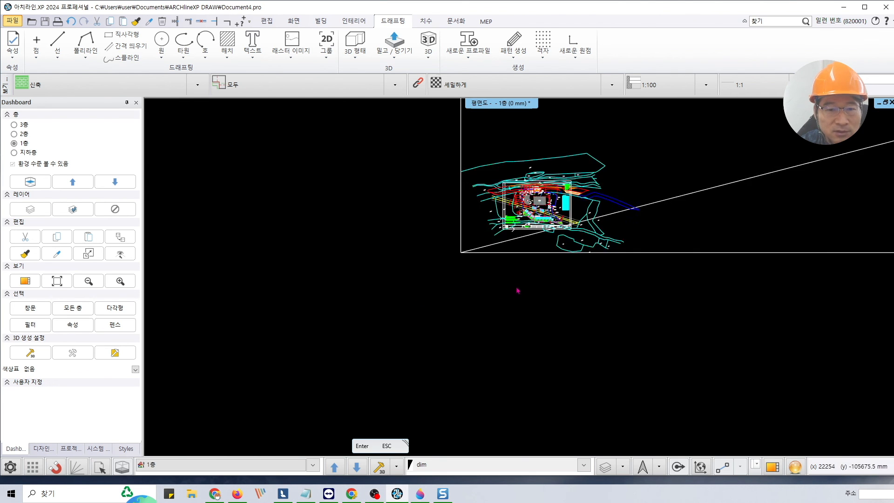
{"action": "scroll", "coordinate": [488, 283], "scroll_direction": "down", "scroll_amount": 3}
{"action": "middle_click_drag", "start_coordinate": [829, 158], "coordinate": [483, 288]}
{"action": "scroll", "coordinate": [484, 288], "scroll_direction": "down", "scroll_amount": 4}
{"action": "middle_click_drag", "start_coordinate": [717, 238], "coordinate": [616, 285]}
{"action": "scroll", "coordinate": [320, 351], "scroll_direction": "down", "scroll_amount": 3}
{"action": "middle_click_drag", "start_coordinate": [319, 351], "coordinate": [464, 324]}
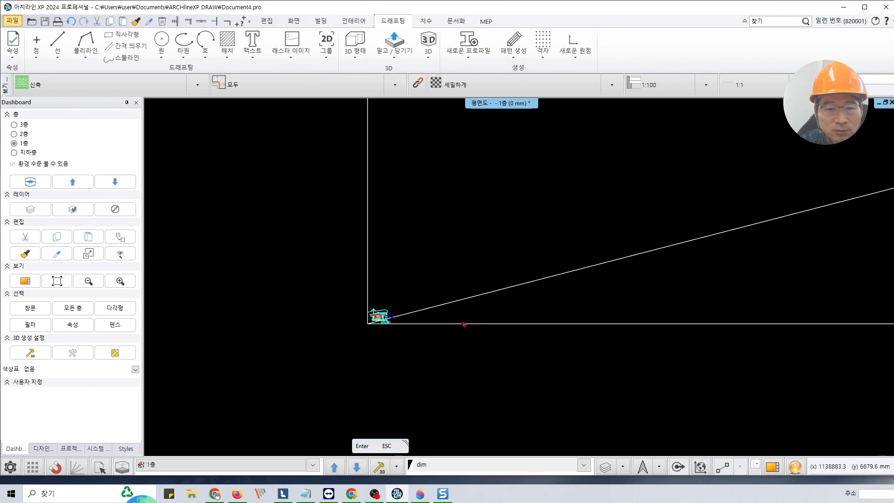
Step: Delete the MAGIC_BOX group, the white bounding rectangle with its diagonal around the imported drawing
{"action": "left_click", "coordinate": [489, 297]}
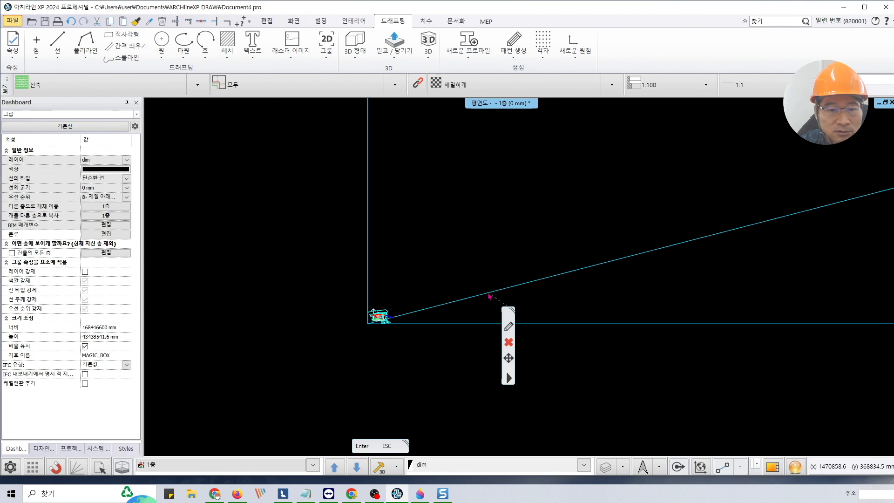
{"action": "left_click", "coordinate": [509, 343]}
{"action": "scroll", "coordinate": [474, 323], "scroll_direction": "down", "scroll_amount": 4}
{"action": "middle_click_drag", "start_coordinate": [474, 322], "coordinate": [201, 385]}
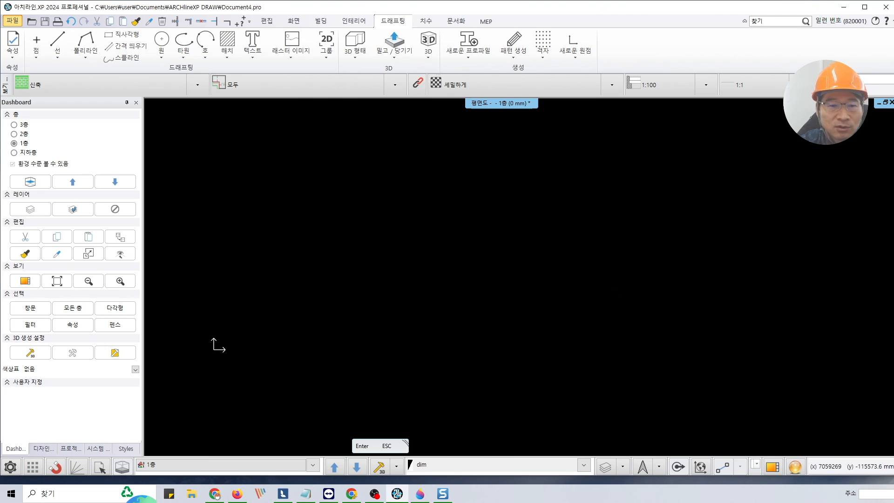
Step: Fit the plan to its full extent and remove the stray plant symbols lying farthest from the origin
{"action": "mouse_move", "coordinate": [527, 335]}
{"action": "left_mouse_down"}
{"action": "mouse_move", "coordinate": [303, 237]}
{"action": "mouse_move", "coordinate": [267, 206]}
{"action": "left_mouse_up"}
{"action": "middle_click_drag", "start_coordinate": [332, 276], "coordinate": [397, 269]}
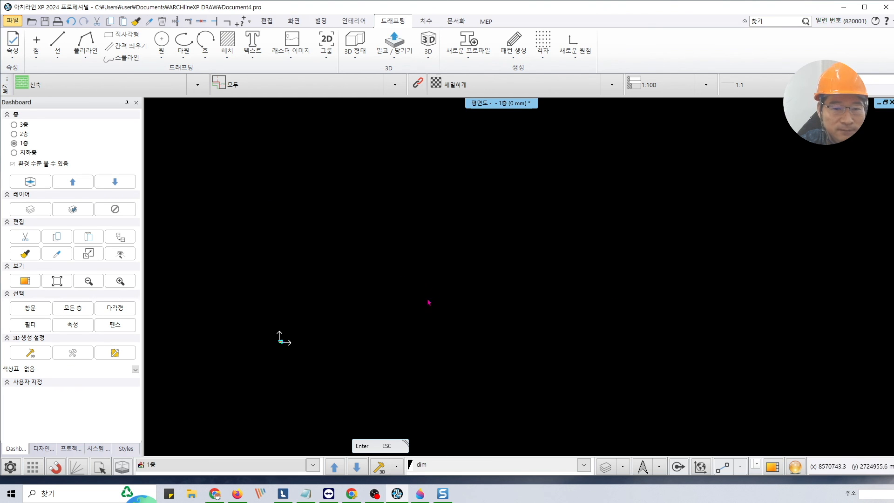
{"action": "left_click", "coordinate": [57, 281]}
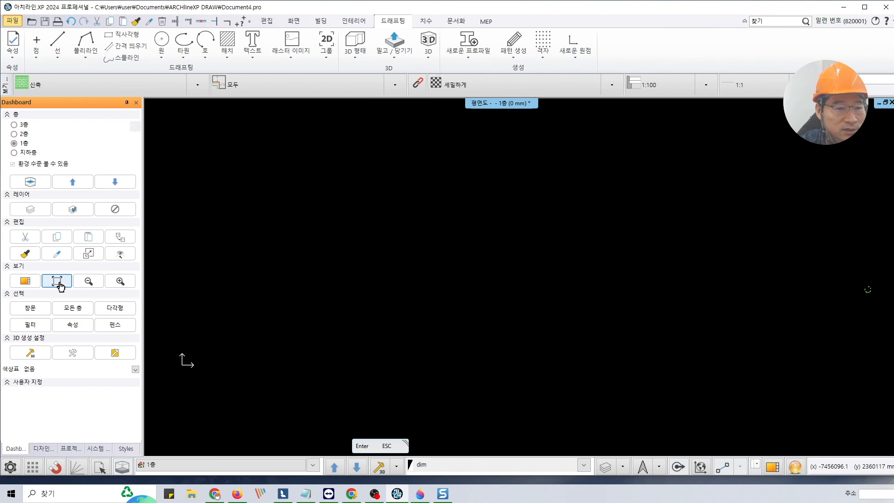
{"action": "middle_click_drag", "start_coordinate": [605, 300], "coordinate": [449, 318]}
{"action": "left_click_drag", "start_coordinate": [755, 352], "coordinate": [563, 262]}
{"action": "left_click", "coordinate": [776, 385]}
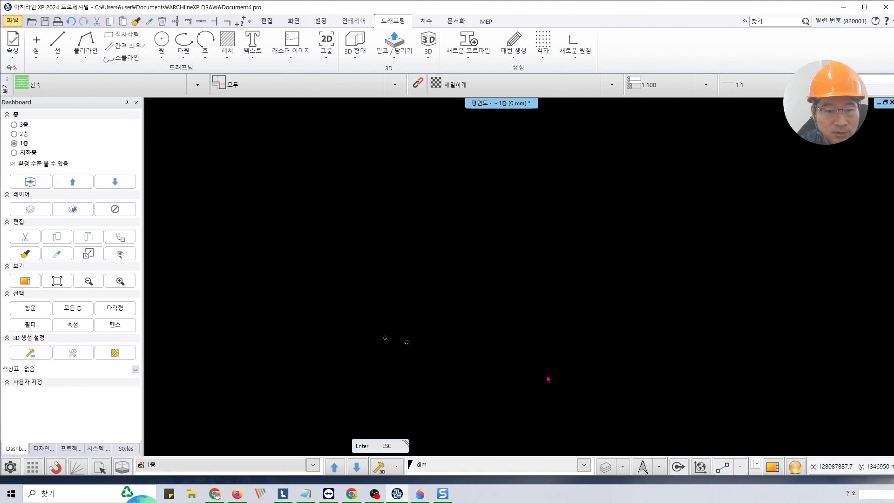
Step: Delete the two remaining small plant symbols on layer LP-PLNT, far away from the site drawing
{"action": "left_click_drag", "start_coordinate": [793, 400], "coordinate": [359, 269]}
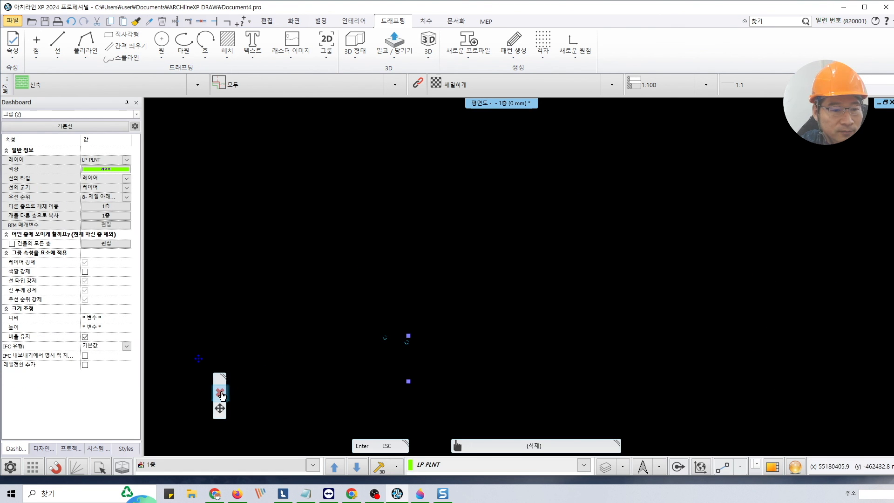
{"action": "key", "text": "Delete"}
{"action": "middle_click_drag", "start_coordinate": [315, 328], "coordinate": [598, 286]}
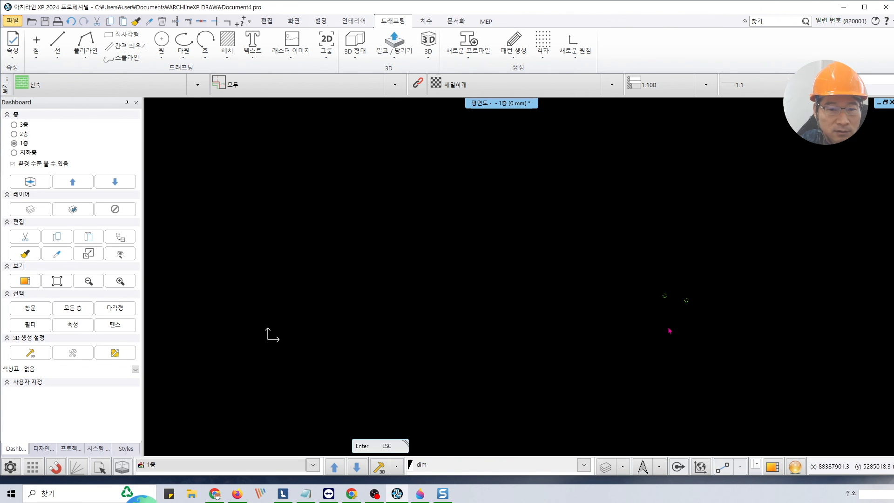
{"action": "left_click_drag", "start_coordinate": [768, 368], "coordinate": [618, 262]}
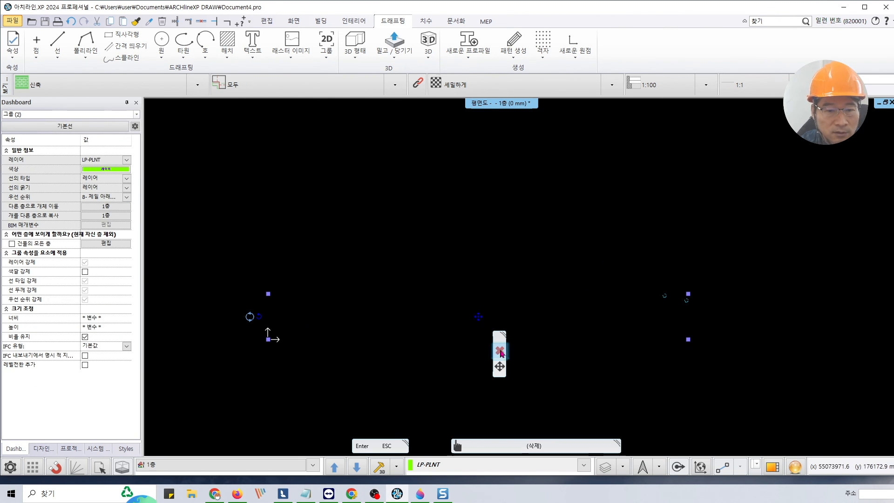
{"action": "left_click", "coordinate": [499, 350]}
Step: Inspect the cleaned-up site drawing beside the origin at several magnifications
{"action": "scroll", "coordinate": [564, 267], "scroll_direction": "up", "scroll_amount": 8}
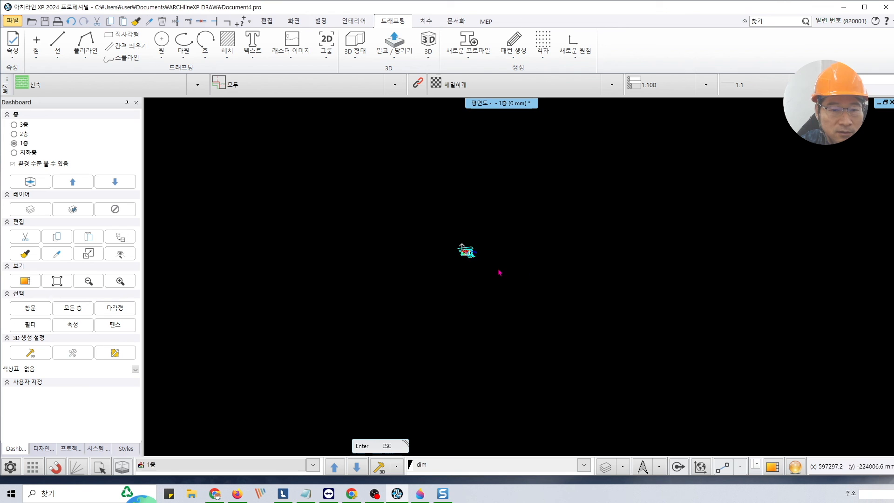
{"action": "scroll", "coordinate": [523, 315], "scroll_direction": "up", "scroll_amount": 2}
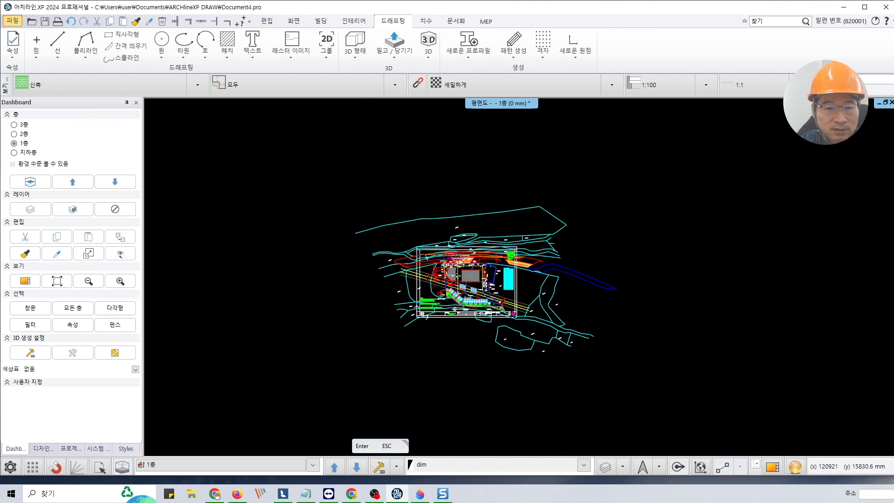
{"action": "scroll", "coordinate": [523, 316], "scroll_direction": "up", "scroll_amount": 1}
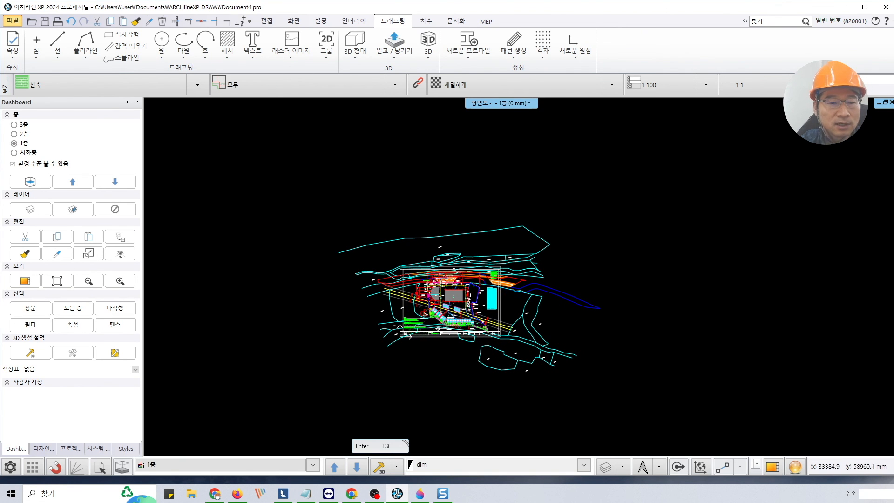
{"action": "scroll", "coordinate": [459, 329], "scroll_direction": "down", "scroll_amount": 3}
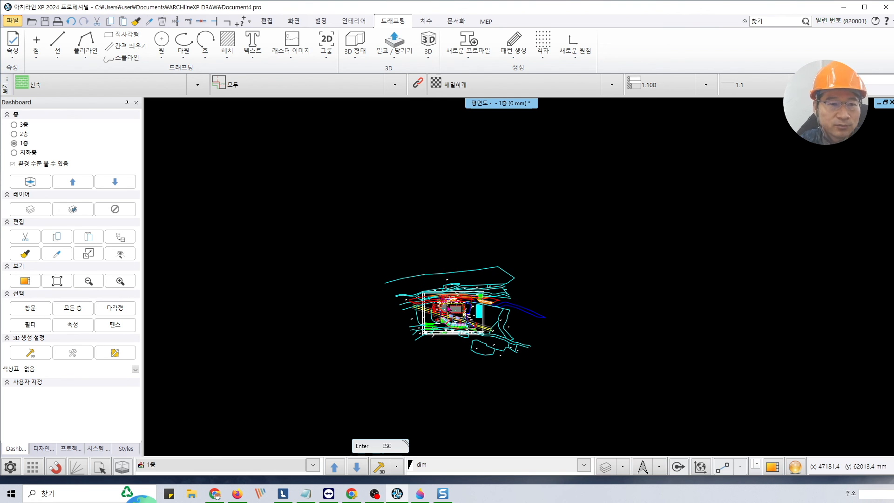
{"action": "middle_click_drag", "start_coordinate": [462, 311], "coordinate": [452, 311]}
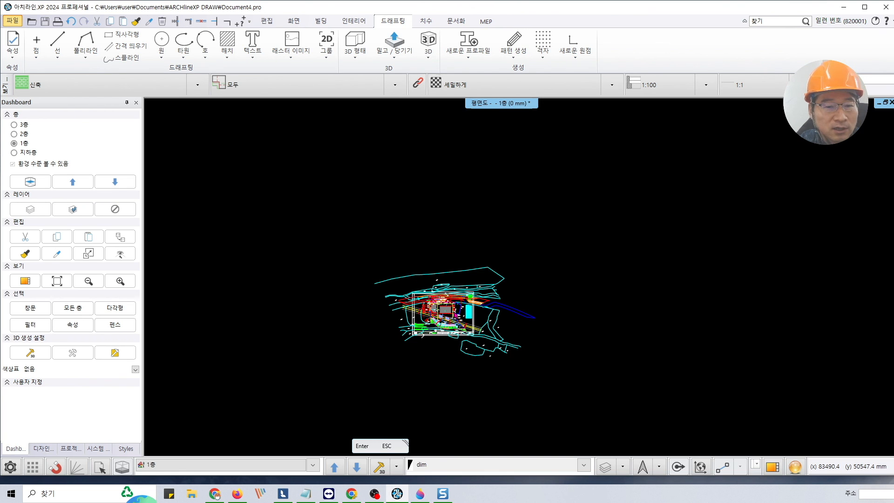
{"action": "scroll", "coordinate": [518, 276], "scroll_direction": "down", "scroll_amount": 2}
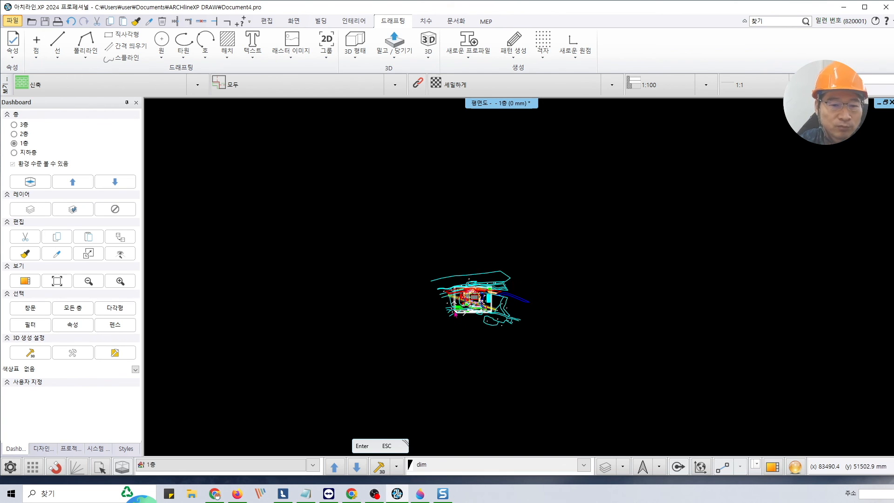
{"action": "middle_click_drag", "start_coordinate": [496, 304], "coordinate": [409, 319]}
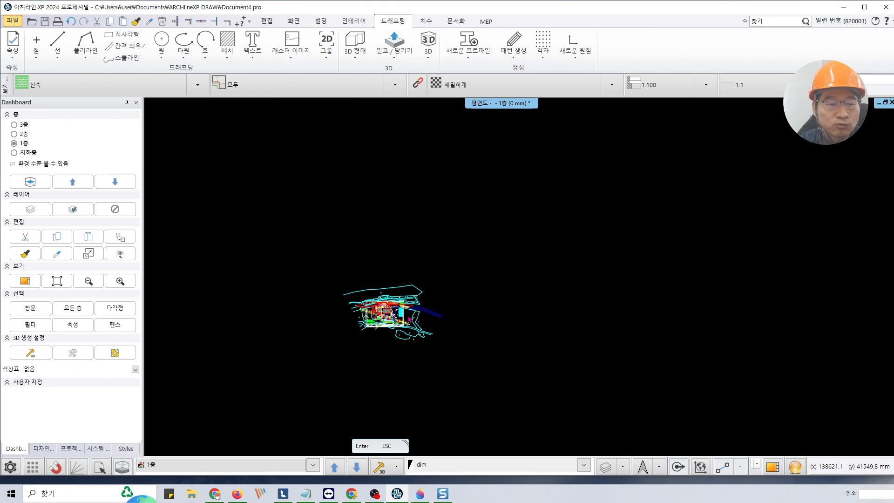